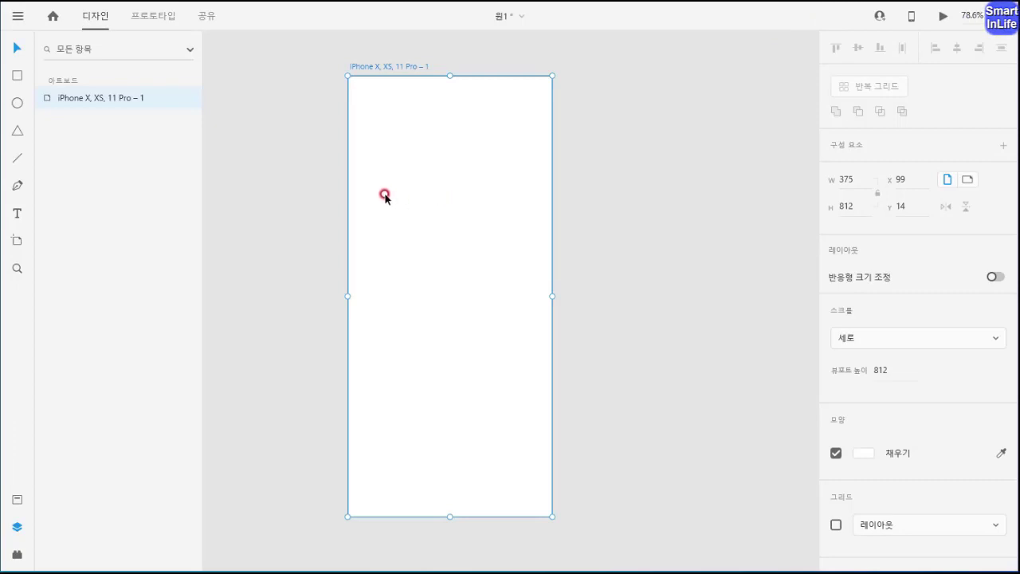
Step: Draw a circle in the upper part of the iPhone artboard and set its size to 250 × 250
left_click(17, 103)
mouse_move(376, 121)
left_mouse_down()
mouse_move(432, 164)
mouse_move(502, 246)
left_mouse_up()
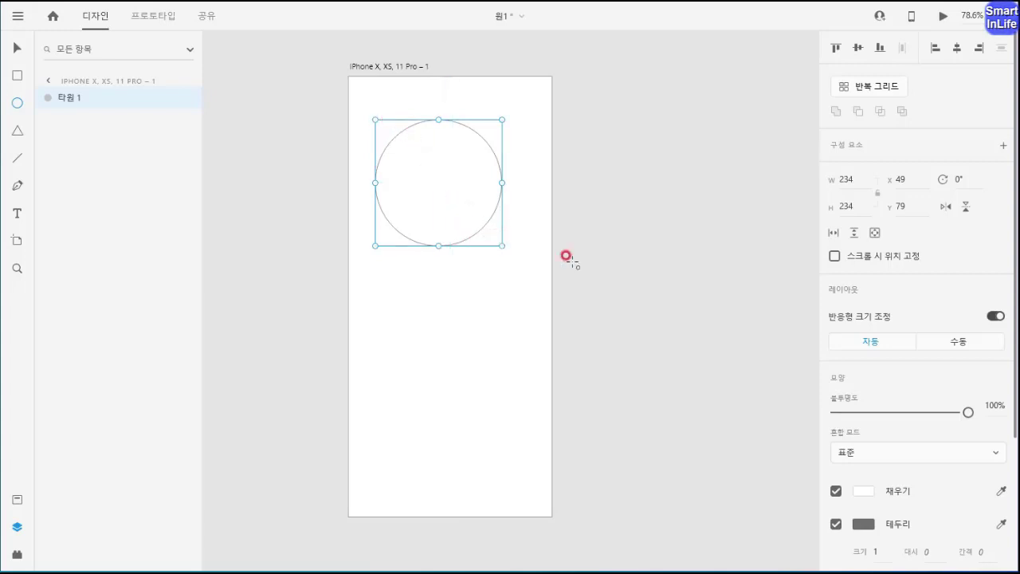
left_click(879, 195)
left_click(846, 176)
left_click(848, 179)
type("250")
key("Return")
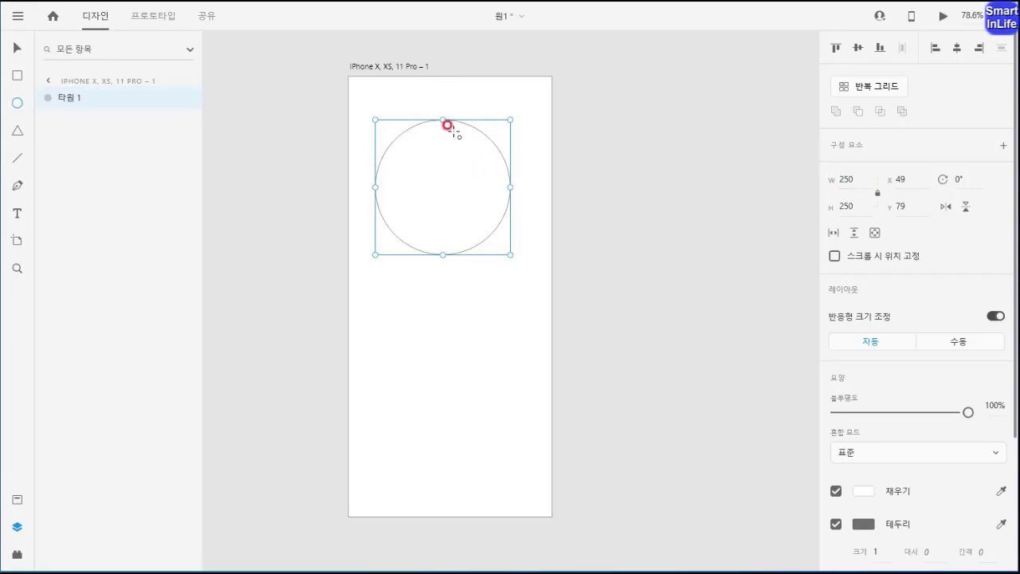
Step: Turn off the circle's fill and set its border colour to a lighter grey, #8D8989
left_click(836, 489)
scroll(860, 526, "down", 2)
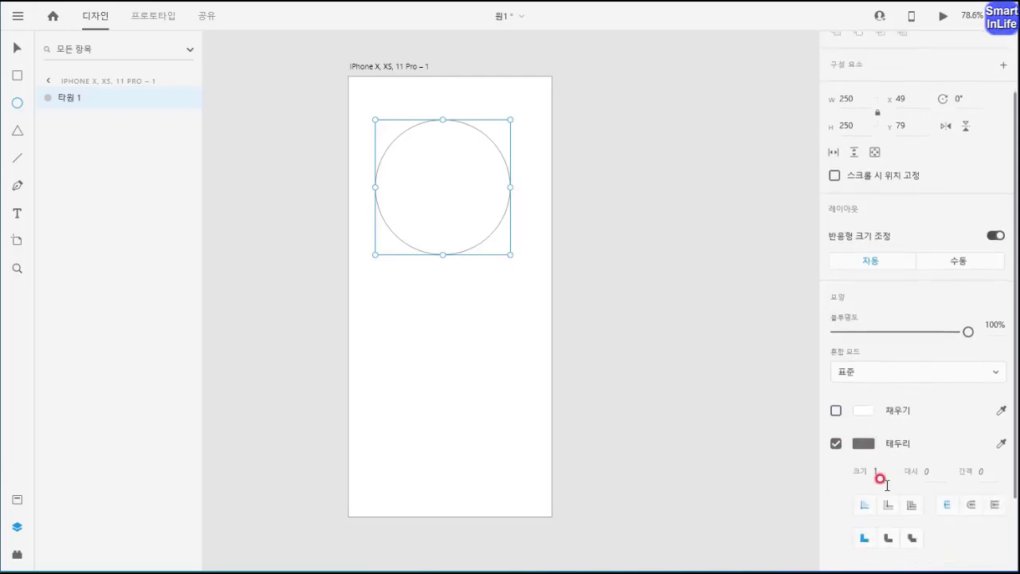
left_click(865, 444)
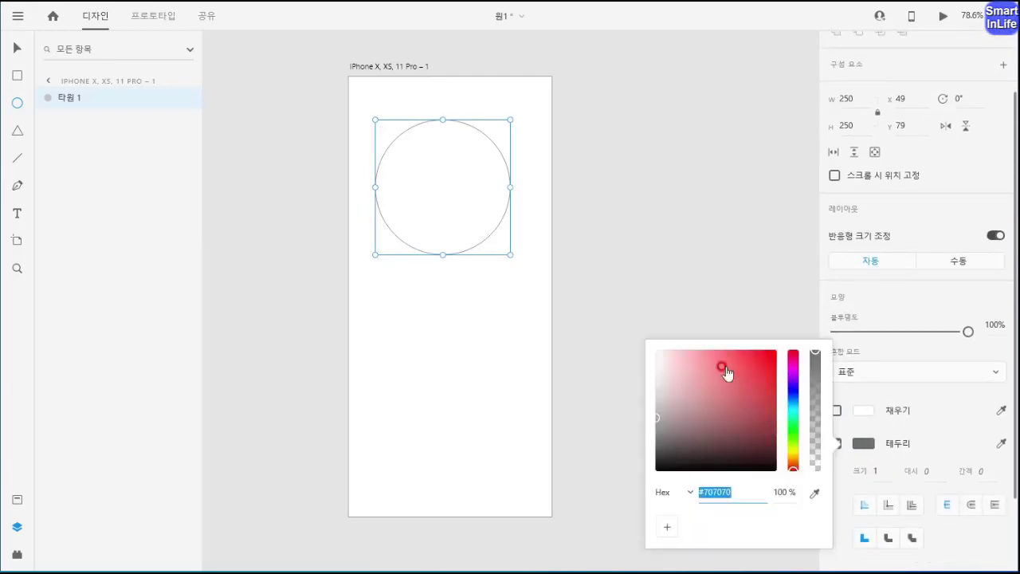
mouse_move(658, 407)
left_mouse_down()
mouse_move(653, 367)
mouse_move(658, 404)
left_mouse_up()
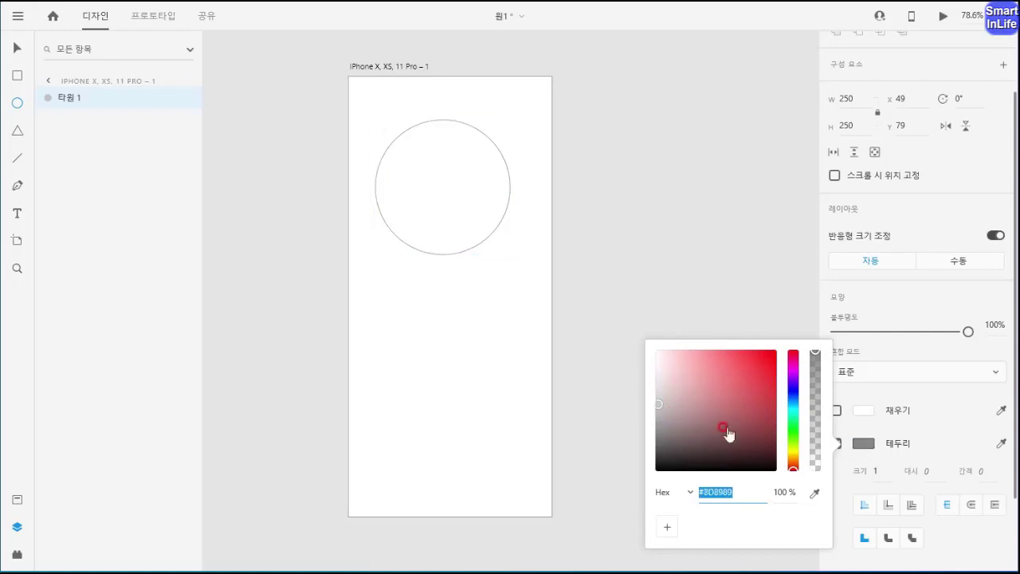
left_click(865, 445)
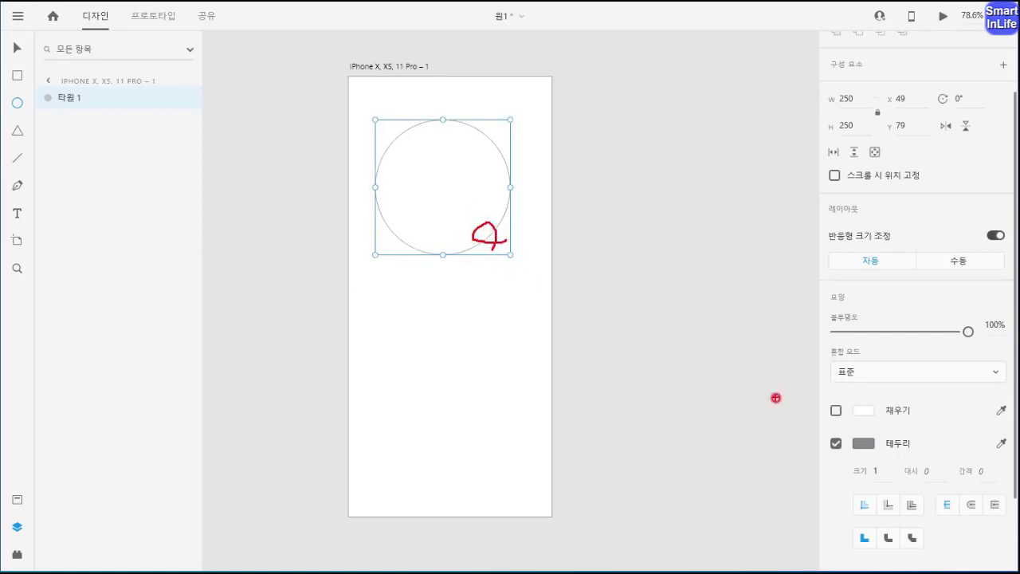
Step: Thicken the circle's border to a size of 40 to form a ring
left_click(869, 470)
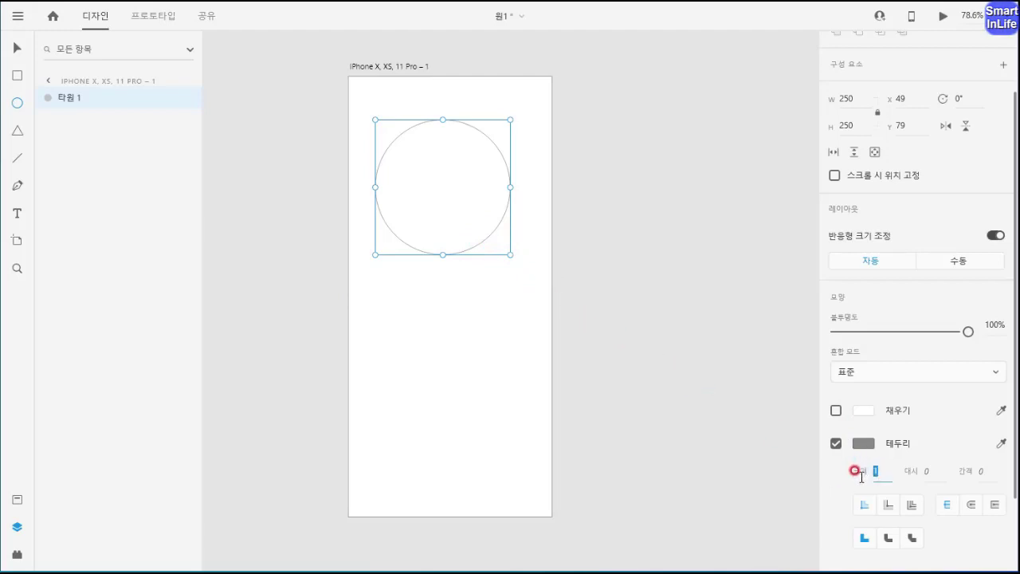
key("Return")
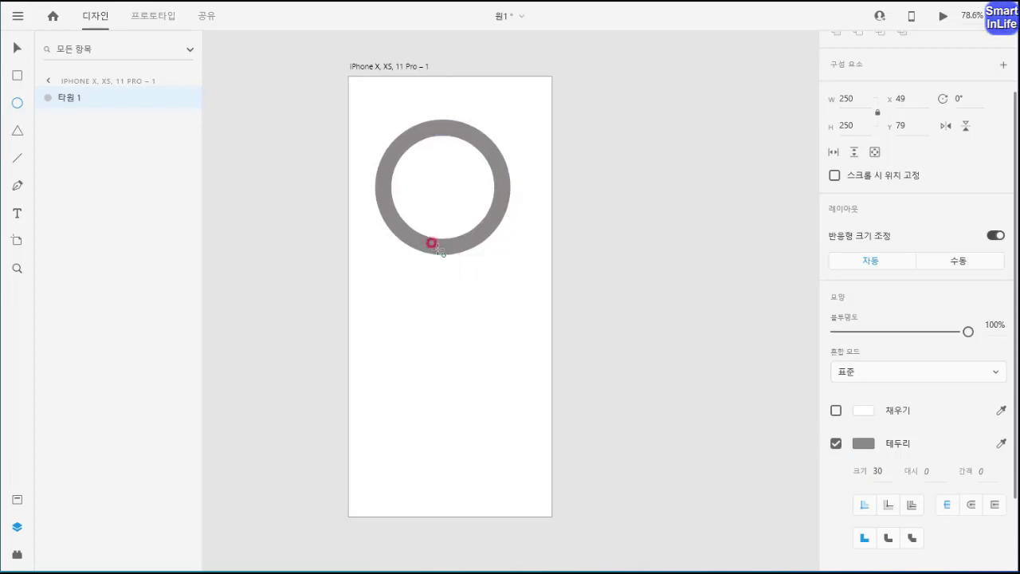
left_click(877, 470)
type("4")
key("Return")
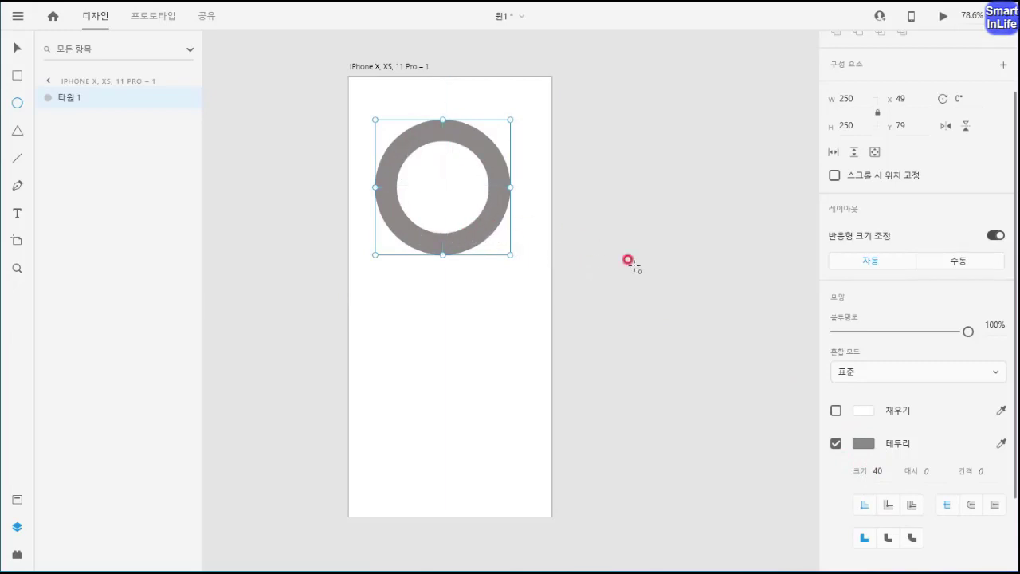
Step: Duplicate the grey ring in place on the artboard
key("Tab")
key("ctrl+d")
mouse_move(84, 122)
left_mouse_down()
mouse_move(55, 125)
mouse_move(63, 88)
mouse_move(93, 104)
mouse_move(81, 136)
left_mouse_up()
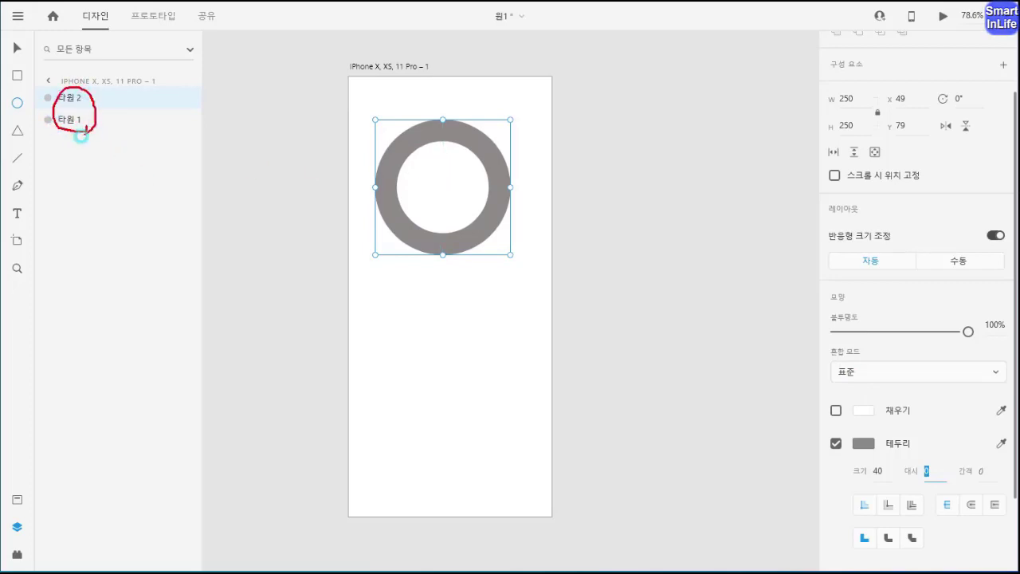
key("Escape")
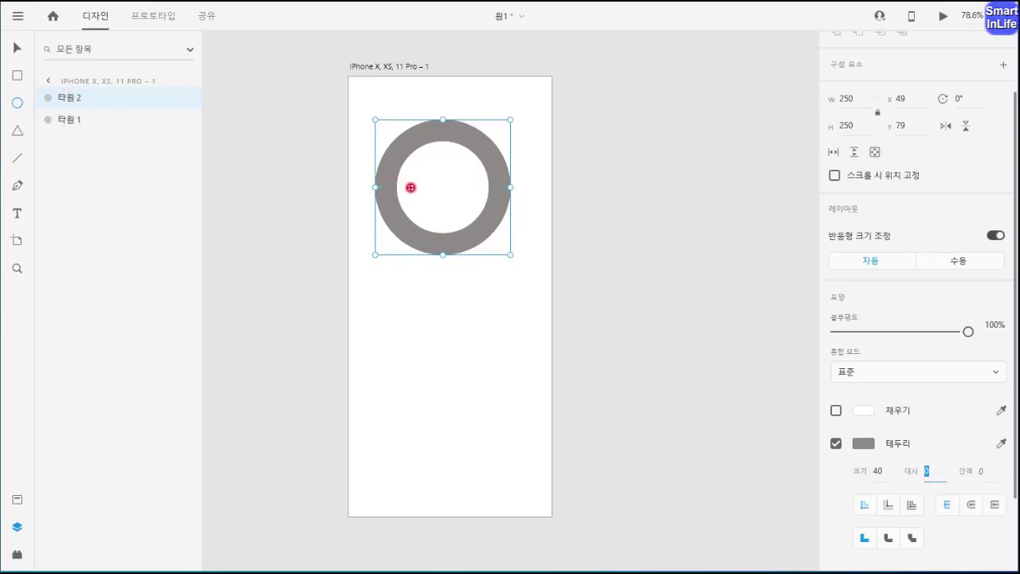
mouse_move(415, 233)
left_mouse_down()
mouse_move(361, 215)
mouse_move(444, 189)
mouse_move(379, 247)
left_mouse_up()
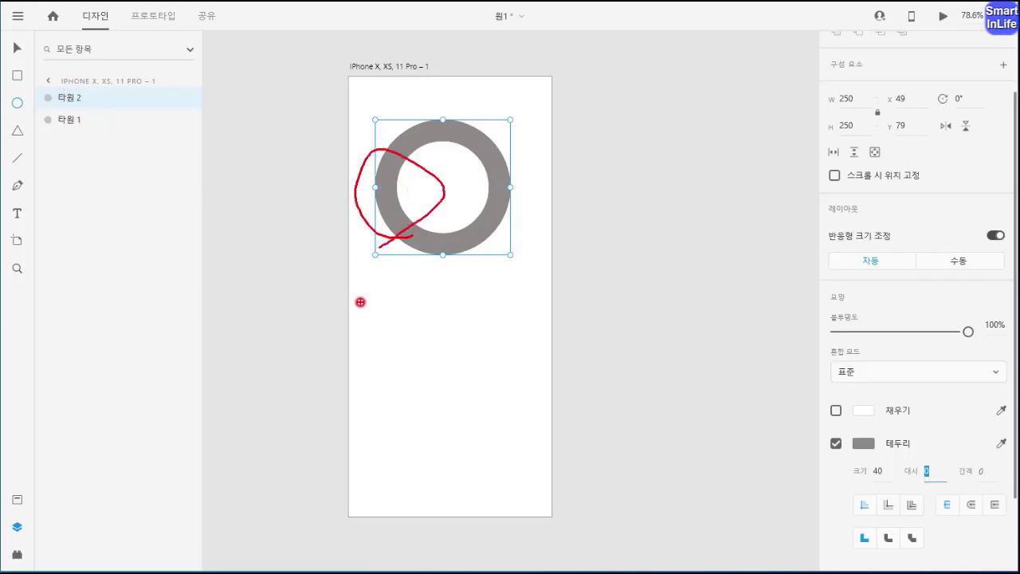
key("Escape")
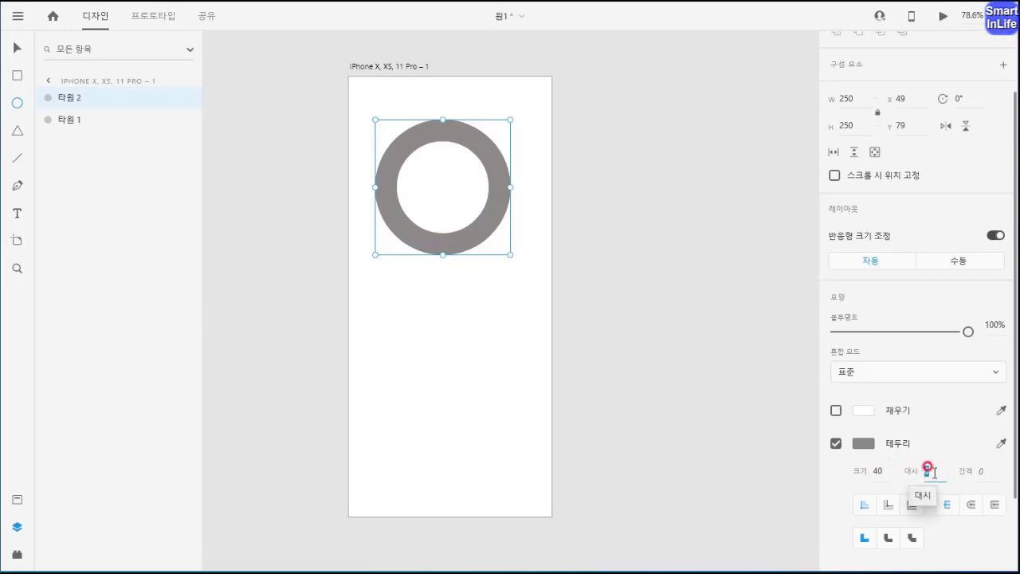
key("Tab")
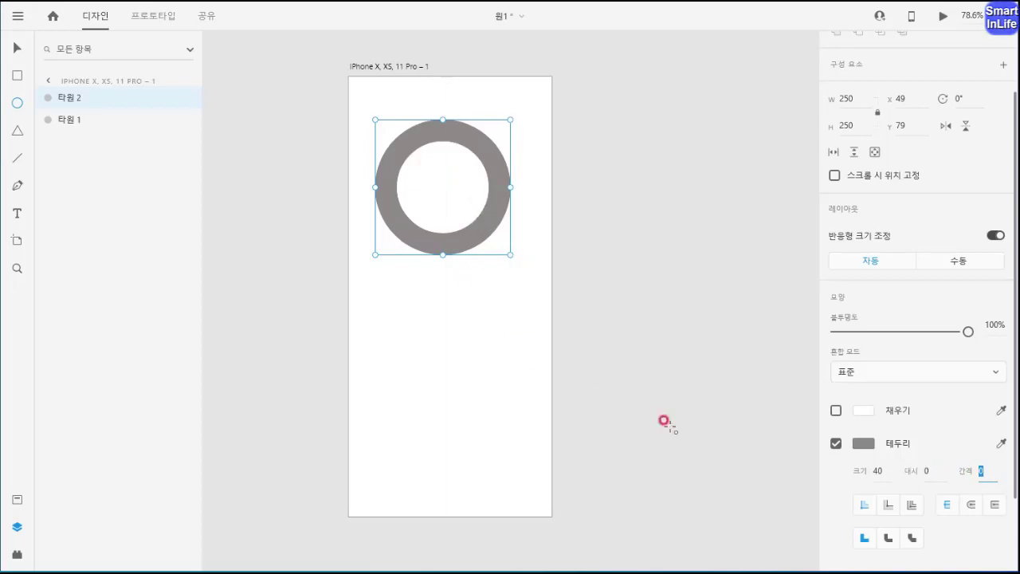
Step: Change the border colour of the duplicated ring to a vivid purple
left_click(862, 443)
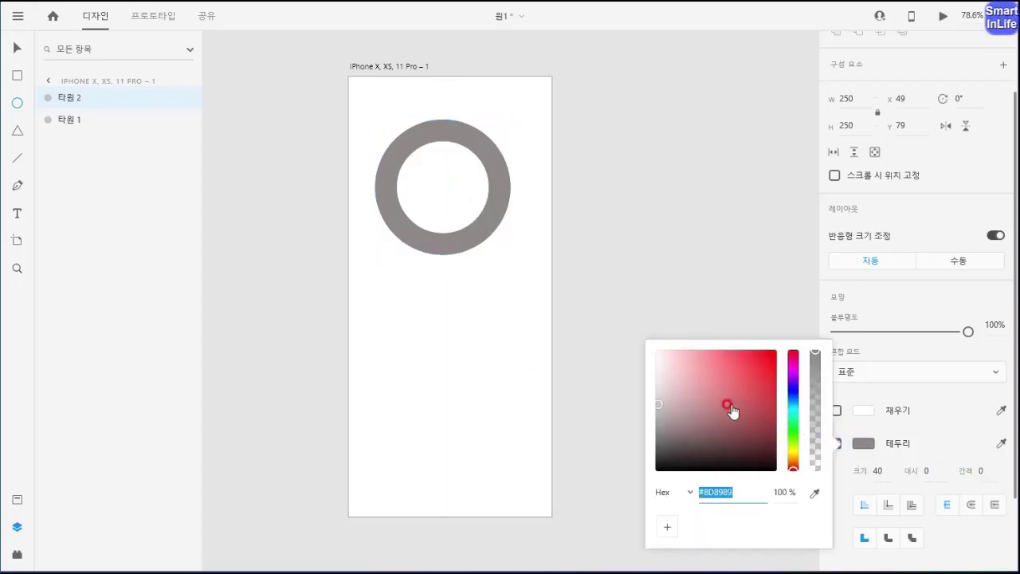
left_click(793, 381)
left_click(751, 356)
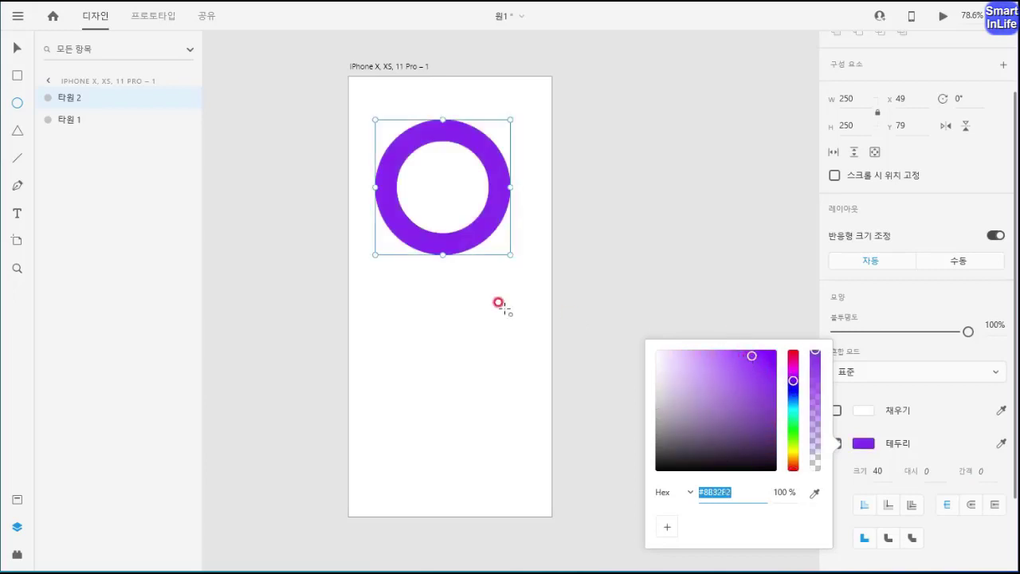
left_click(858, 444)
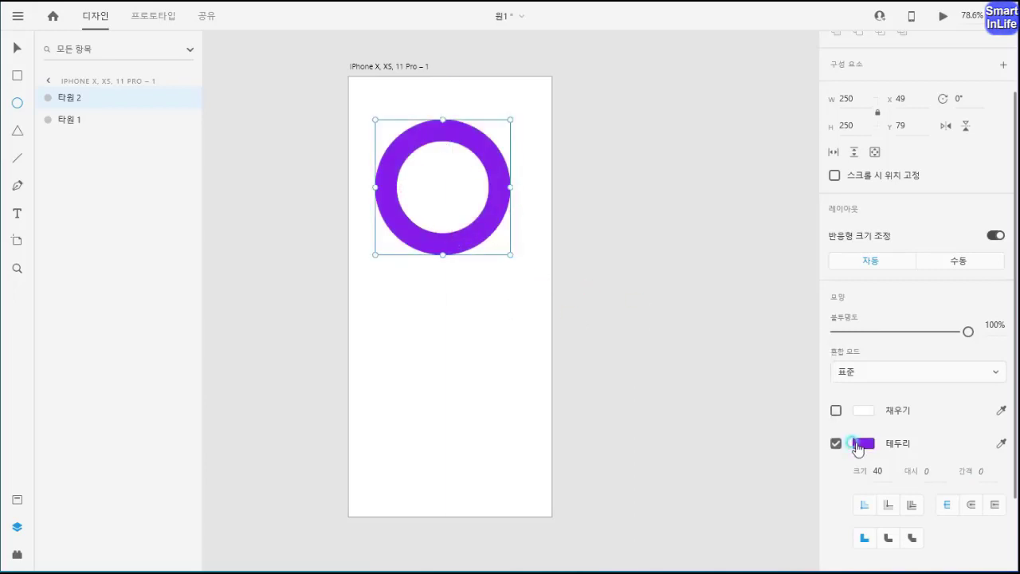
Step: Set the purple ring's border gap to 1000 and its dash to 60 so it forms a short arc
left_click(977, 474)
type("1000")
key("Return")
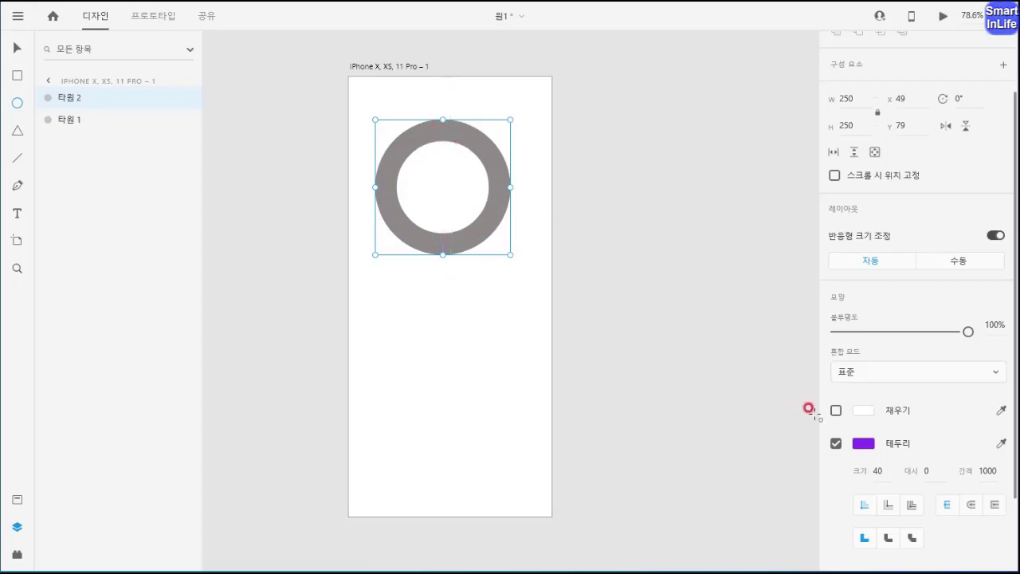
left_click(928, 470)
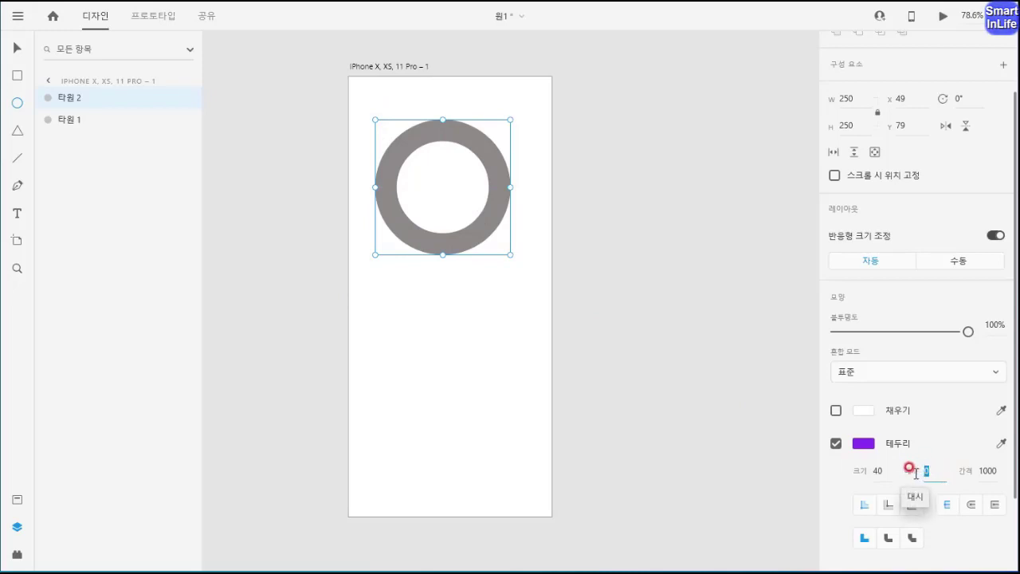
type("60")
key("Return")
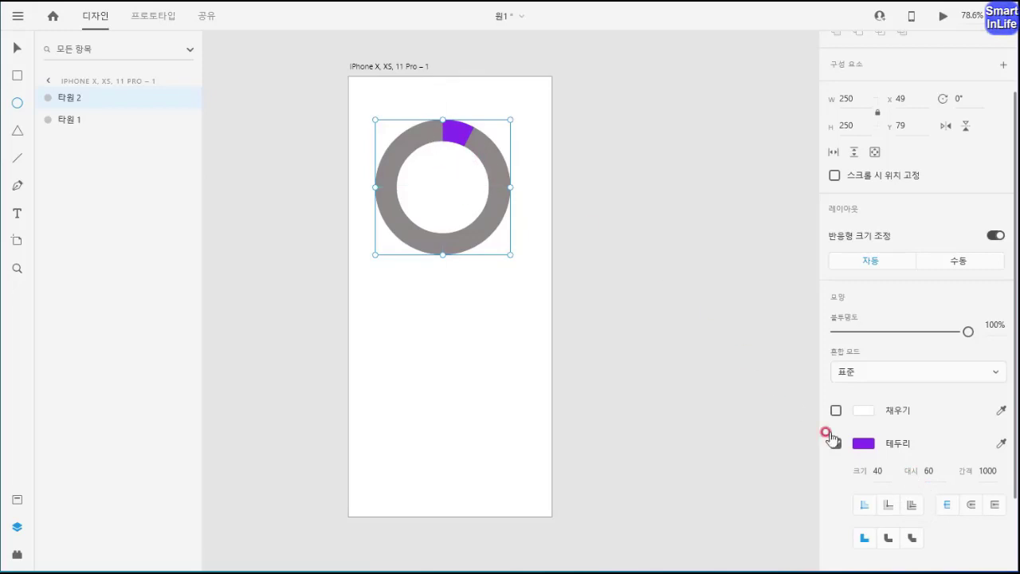
Step: Lengthen the purple arc by setting its border dash to 200
left_click(916, 469)
left_click(891, 470)
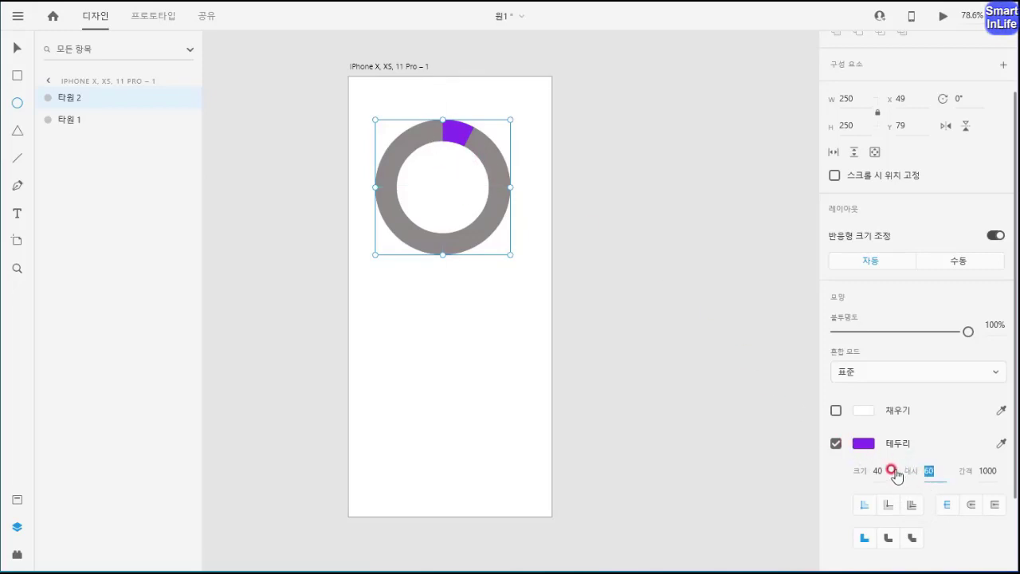
key("Return")
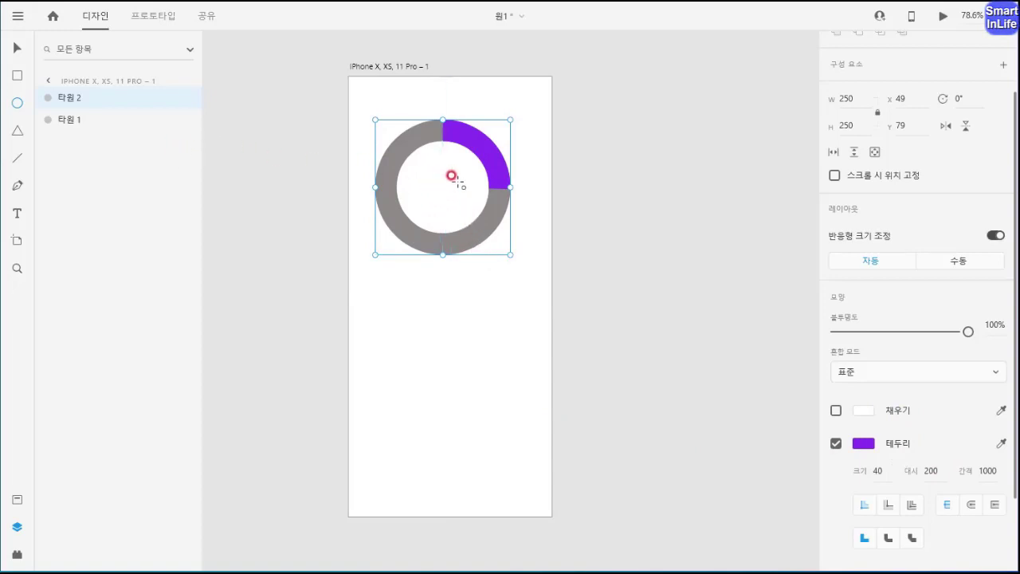
Step: Duplicate the purple arc in place and change the copy's border colour to bright green
key("ctrl+d")
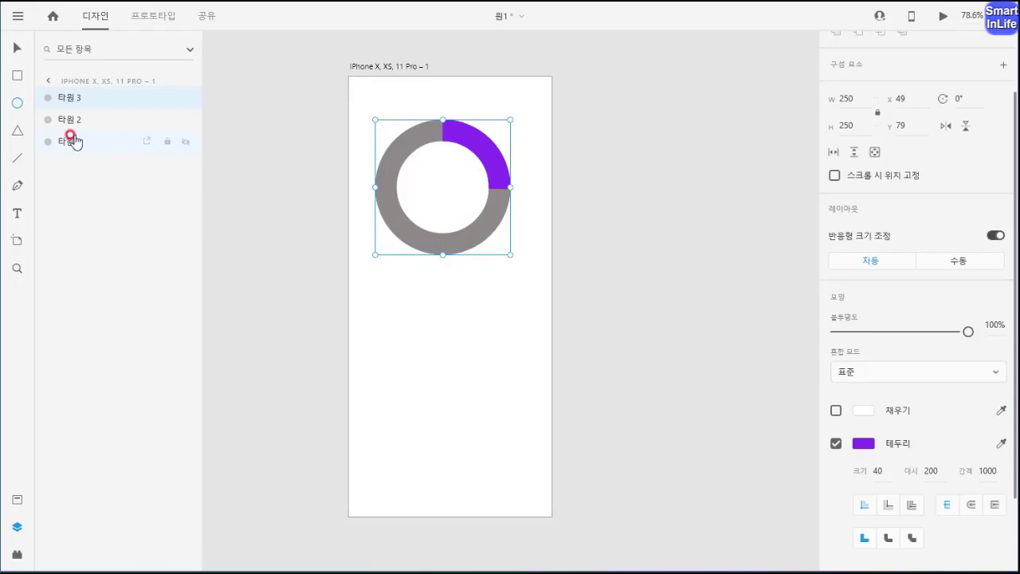
left_click_drag(76, 77, 78, 112)
left_click(867, 444)
mouse_move(792, 405)
left_mouse_down()
mouse_move(792, 428)
mouse_move(760, 377)
left_mouse_up()
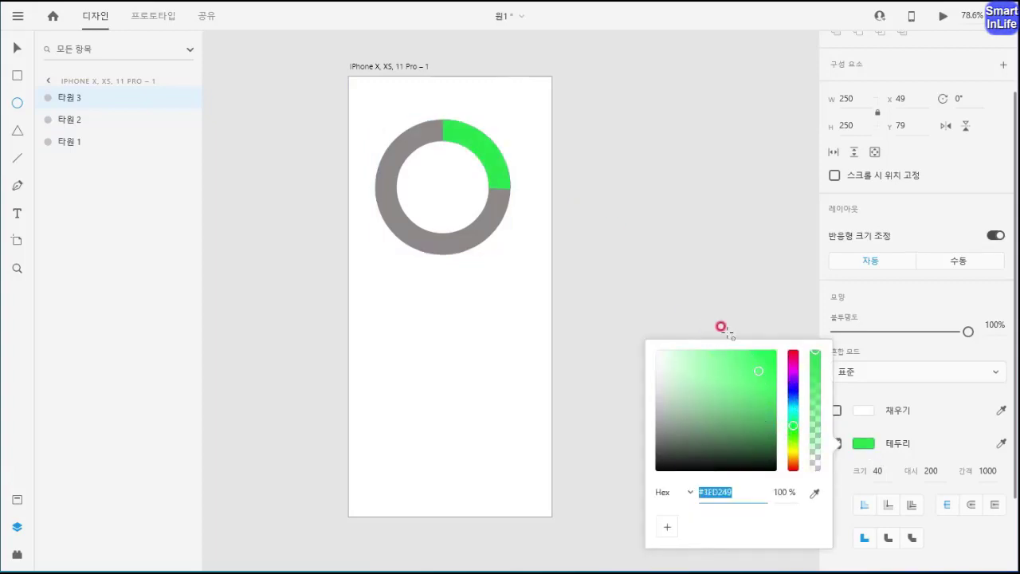
left_click(866, 446)
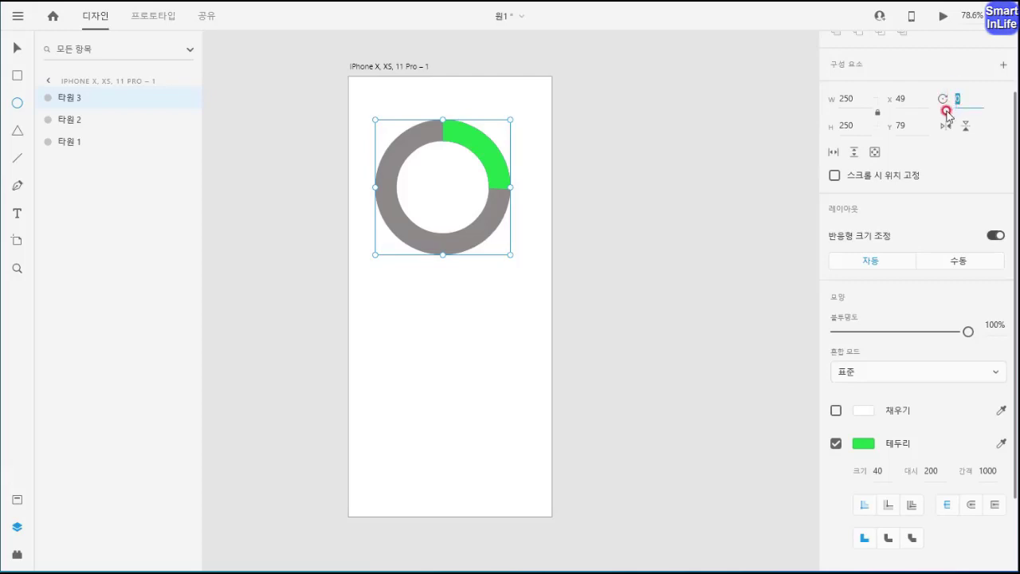
Step: Rotate the green arc around the ring to an angle of 40°
type("3")
key("Return")
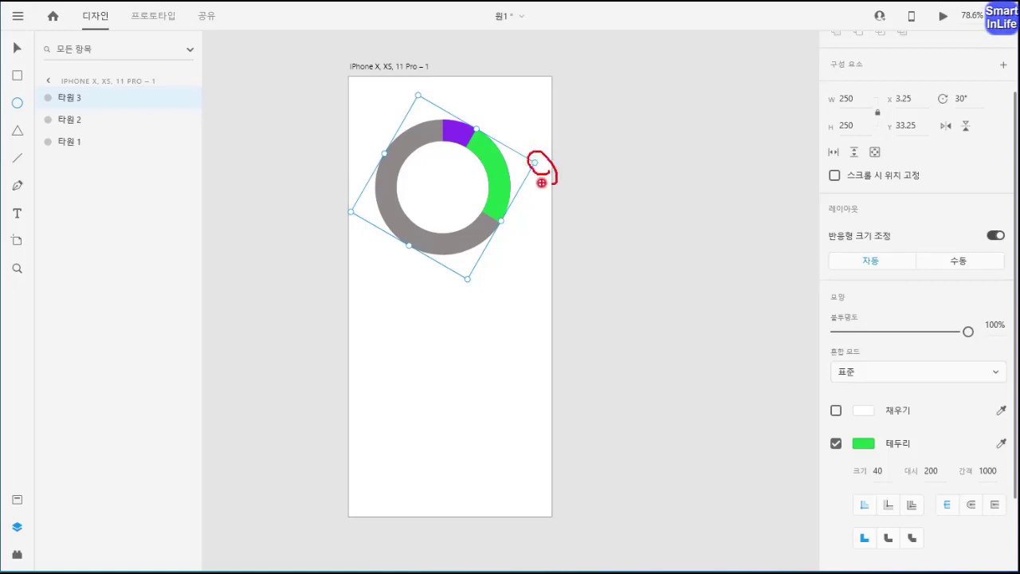
mouse_move(537, 158)
left_mouse_down()
mouse_move(537, 182)
mouse_move(530, 152)
mouse_move(540, 192)
mouse_move(529, 167)
left_mouse_up()
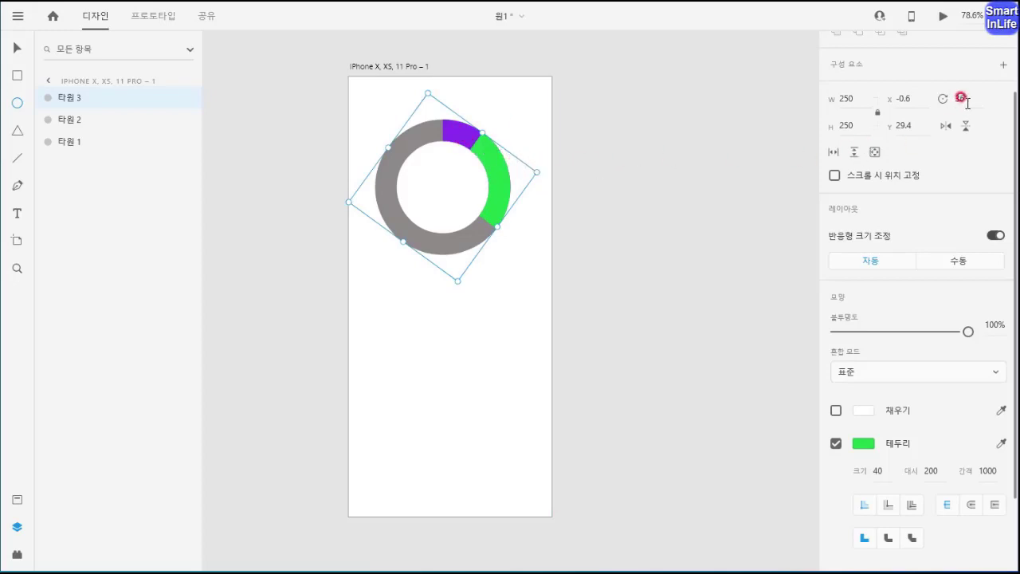
left_click_drag(964, 97, 941, 138)
type("40")
key("Return")
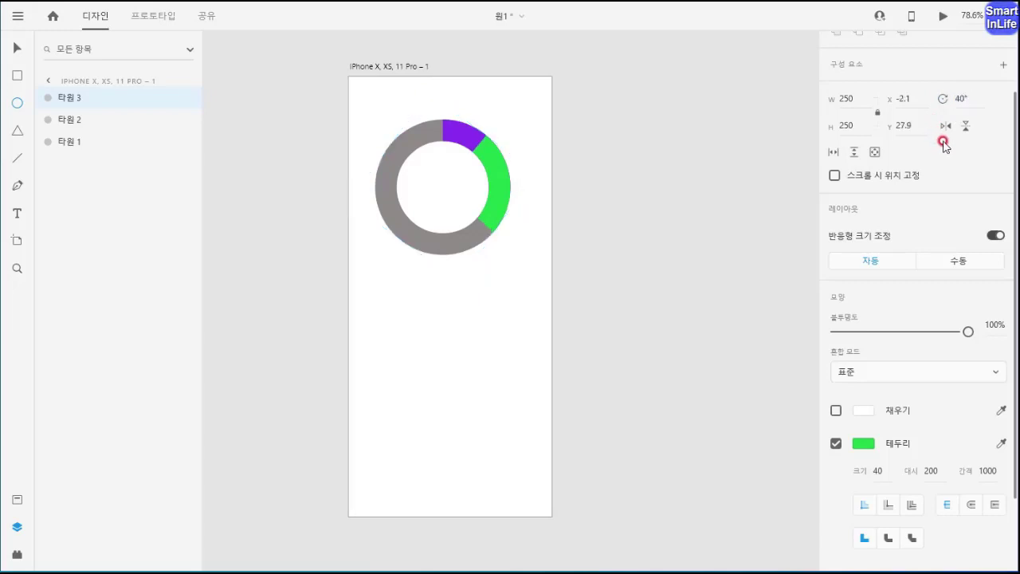
Step: Select the green and purple arcs together and give their borders round caps
left_click(489, 238)
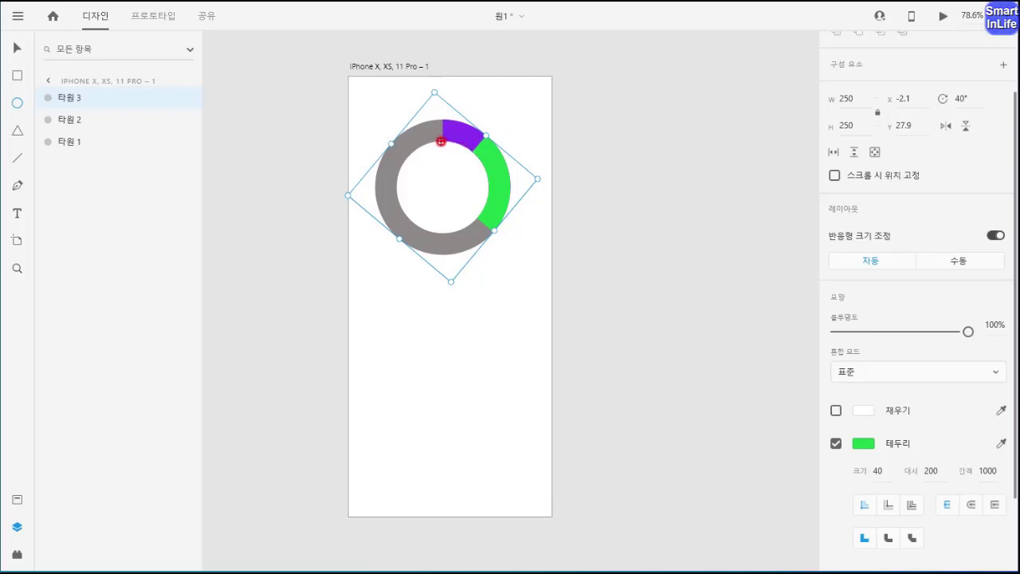
left_click(440, 142)
left_click(72, 120, "shift")
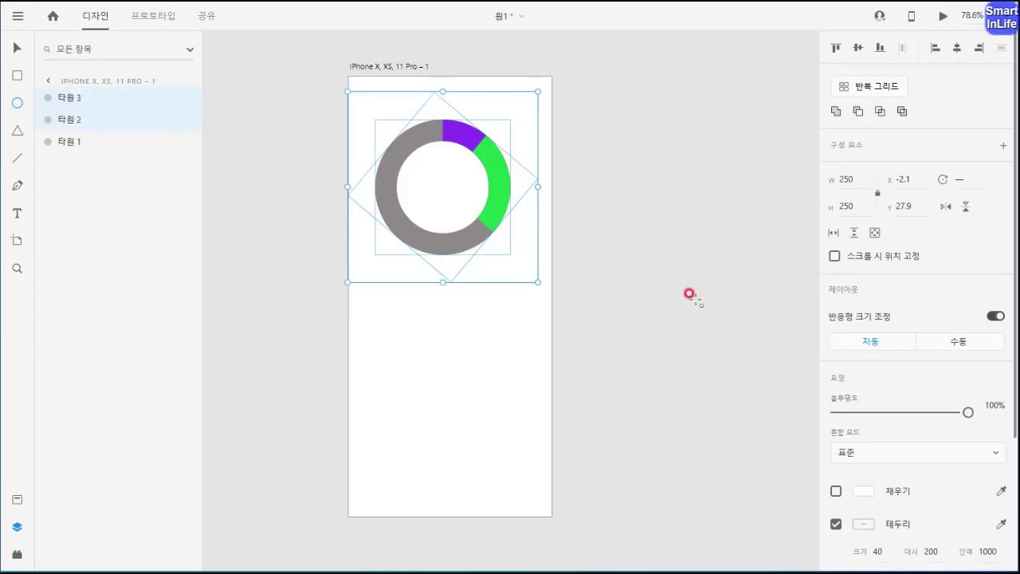
scroll(904, 378, "down", 2)
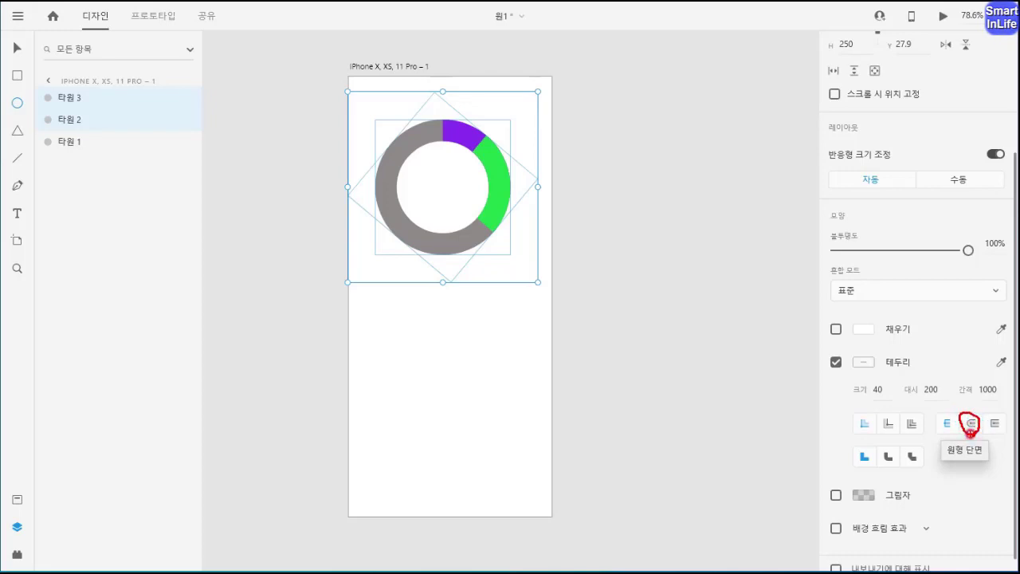
left_click(966, 424)
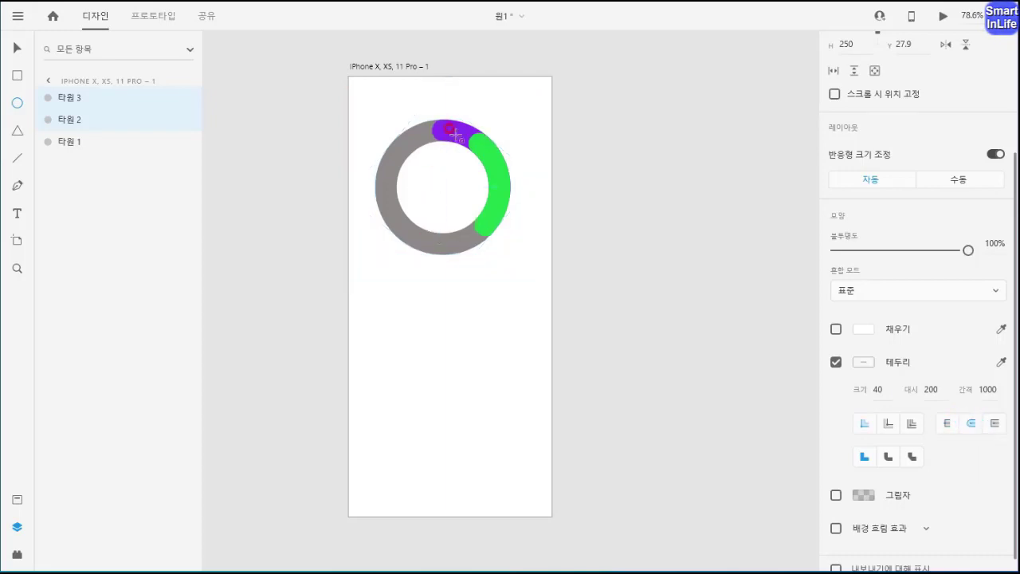
Step: Select only the green arc and duplicate it in place
left_click(455, 250)
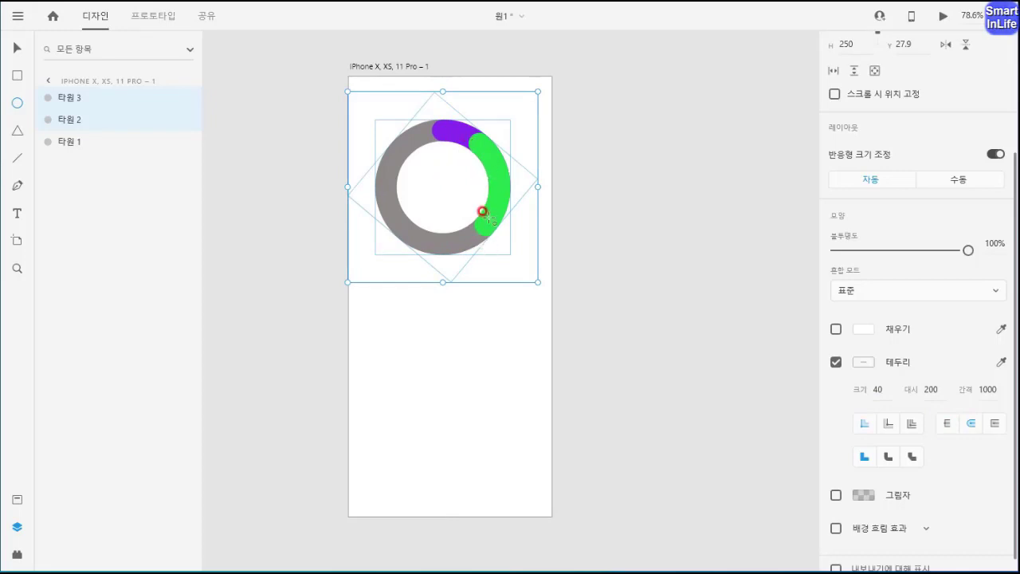
left_click(68, 96)
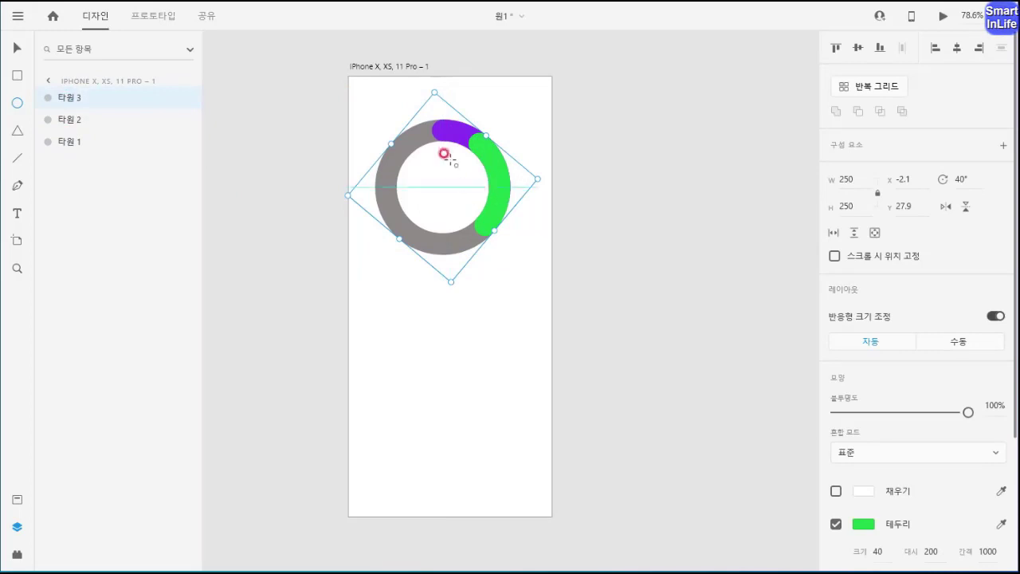
key("ctrl+d")
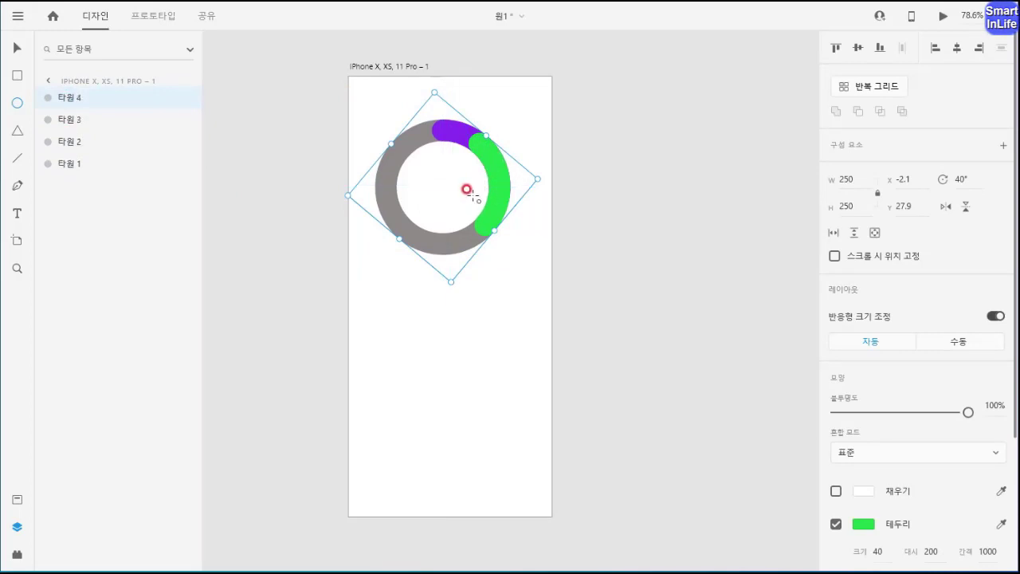
Step: Change the duplicated green arc's border colour to red #EF2626 and rotate it around the ring to 72°
left_click(859, 523)
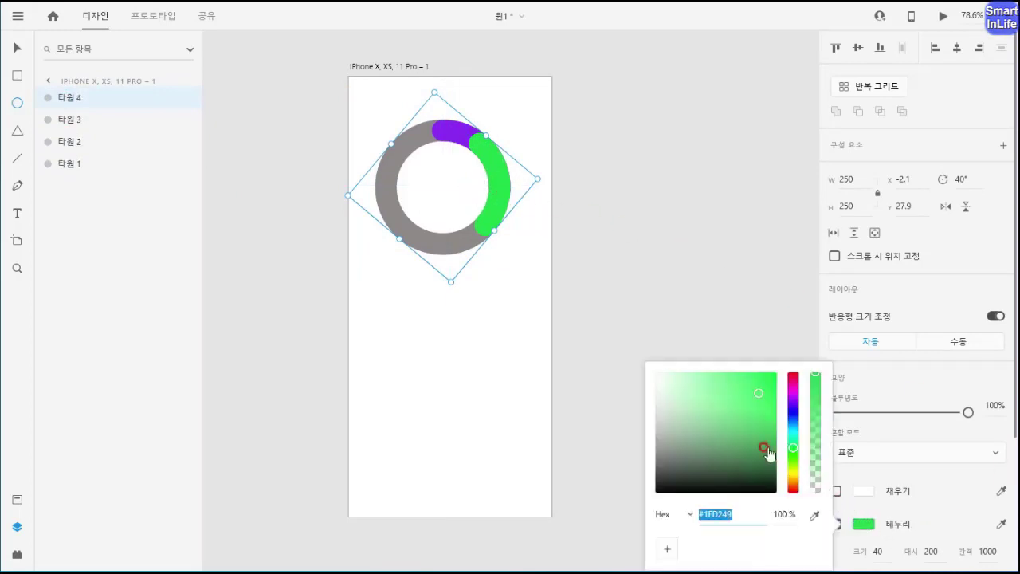
left_click(793, 373)
mouse_move(760, 387)
left_mouse_down()
mouse_move(690, 383)
mouse_move(756, 379)
left_mouse_up()
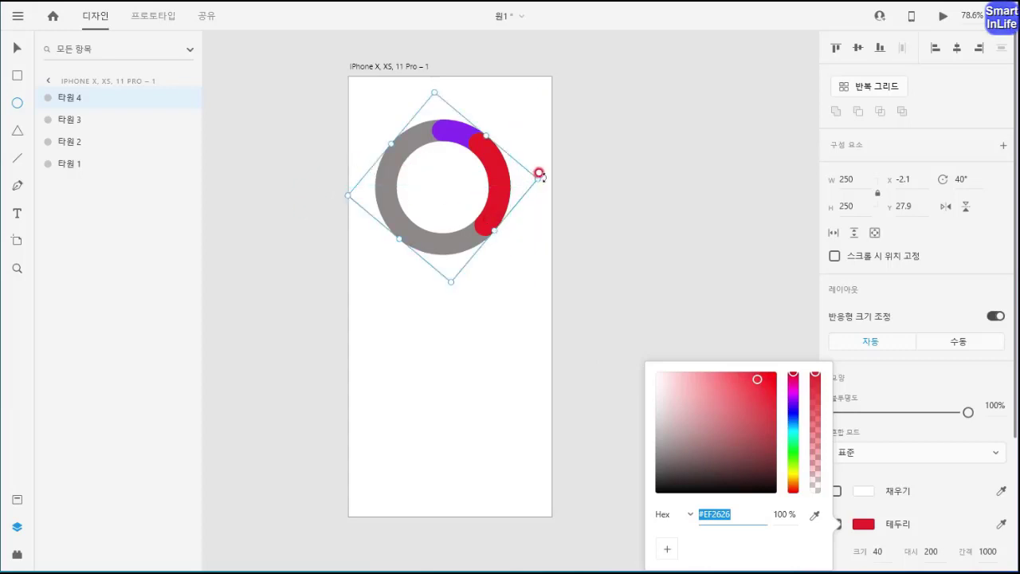
left_click_drag(539, 173, 540, 232)
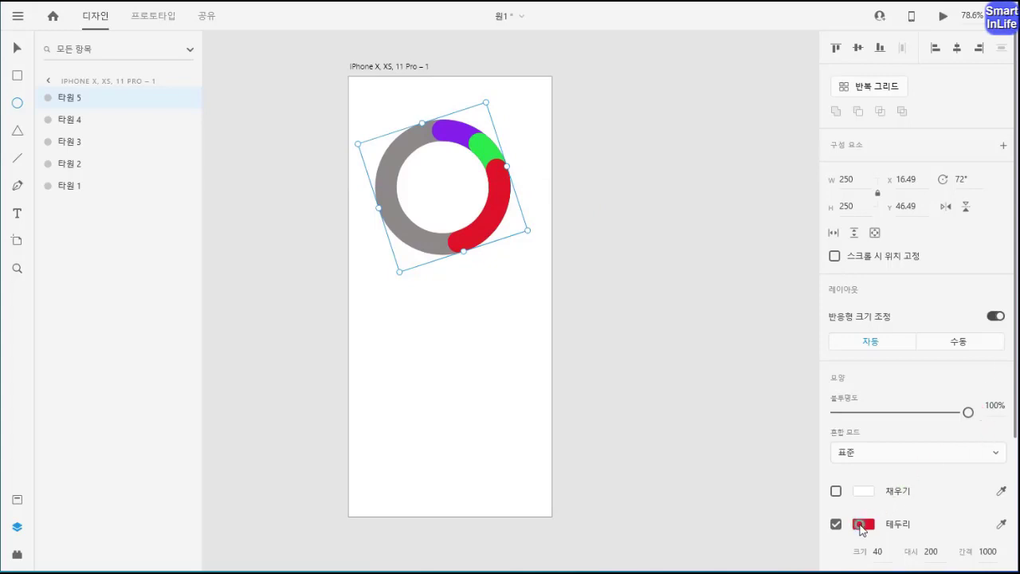
Step: Change the copied red arc's border colour to yellow #ECEC1B and set its rotation to 100°
left_click(861, 524)
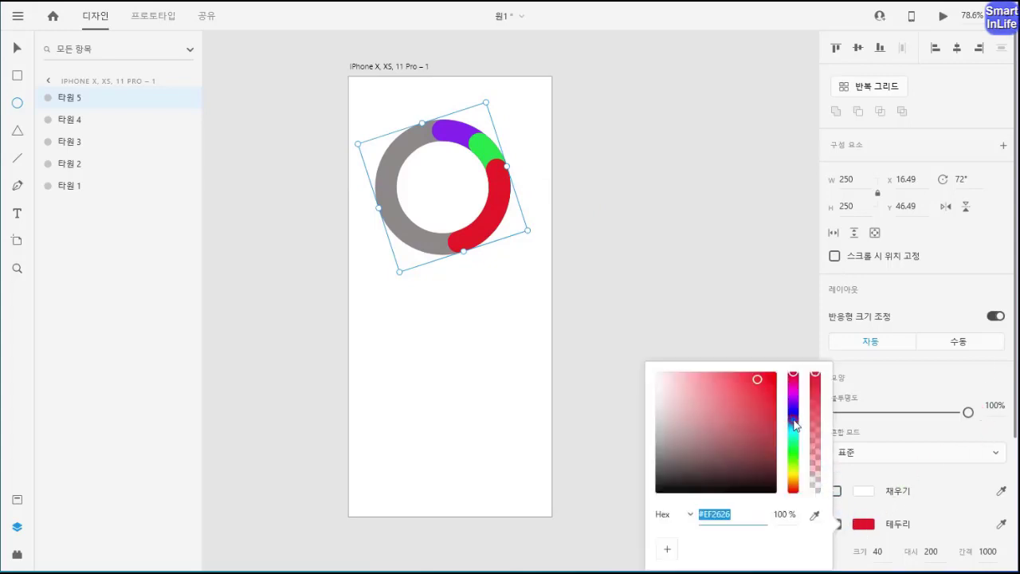
left_click(793, 473)
left_click(763, 381)
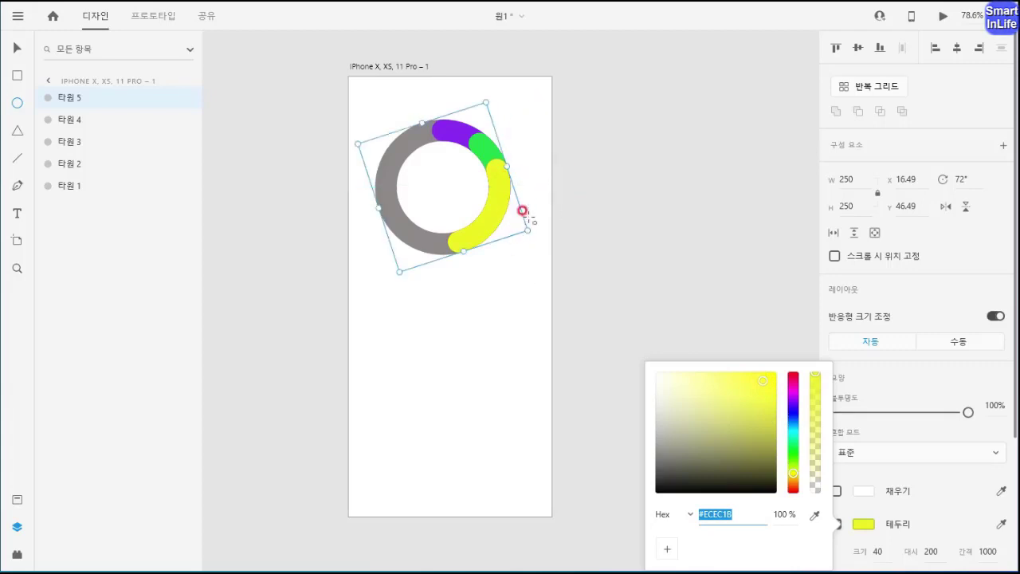
left_click(964, 180)
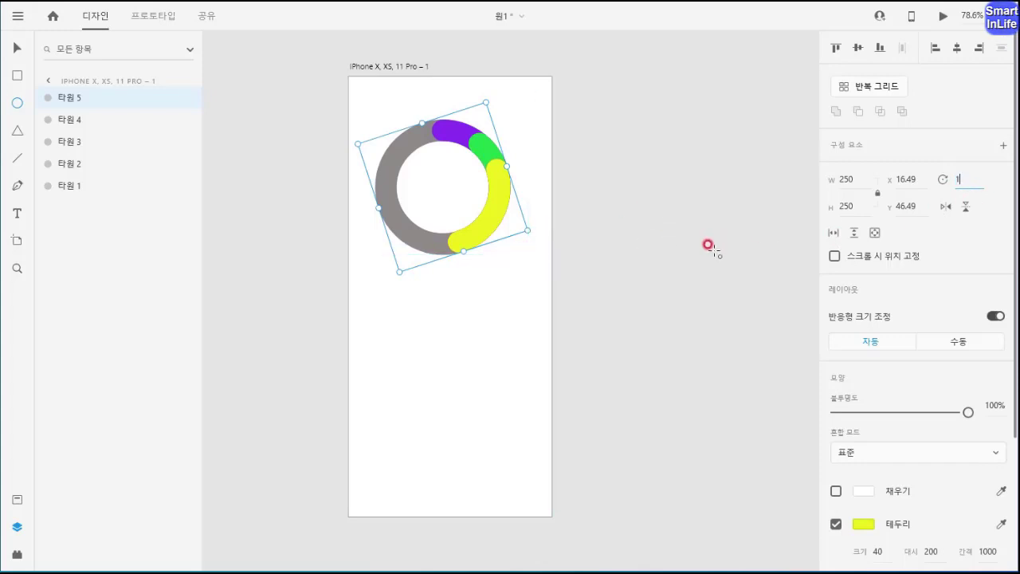
key("Return")
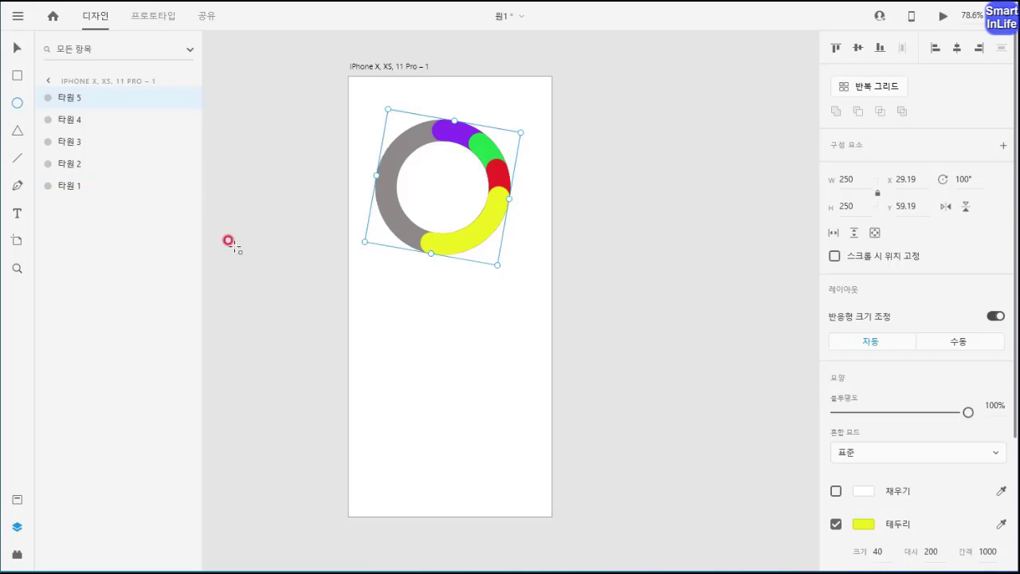
mouse_move(334, 344)
left_mouse_down()
mouse_move(359, 308)
mouse_move(378, 343)
mouse_move(470, 336)
left_mouse_up()
mouse_move(541, 317)
left_mouse_down()
mouse_move(514, 316)
mouse_move(499, 358)
mouse_move(530, 363)
left_mouse_up()
left_click_drag(357, 365, 548, 364)
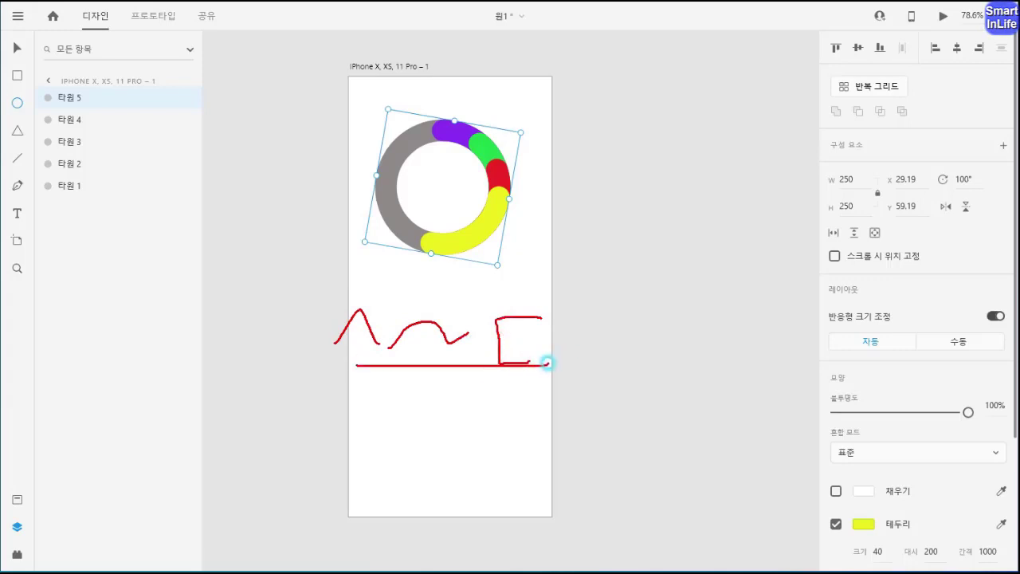
mouse_move(495, 383)
left_mouse_down()
mouse_move(532, 455)
mouse_move(499, 452)
left_mouse_up()
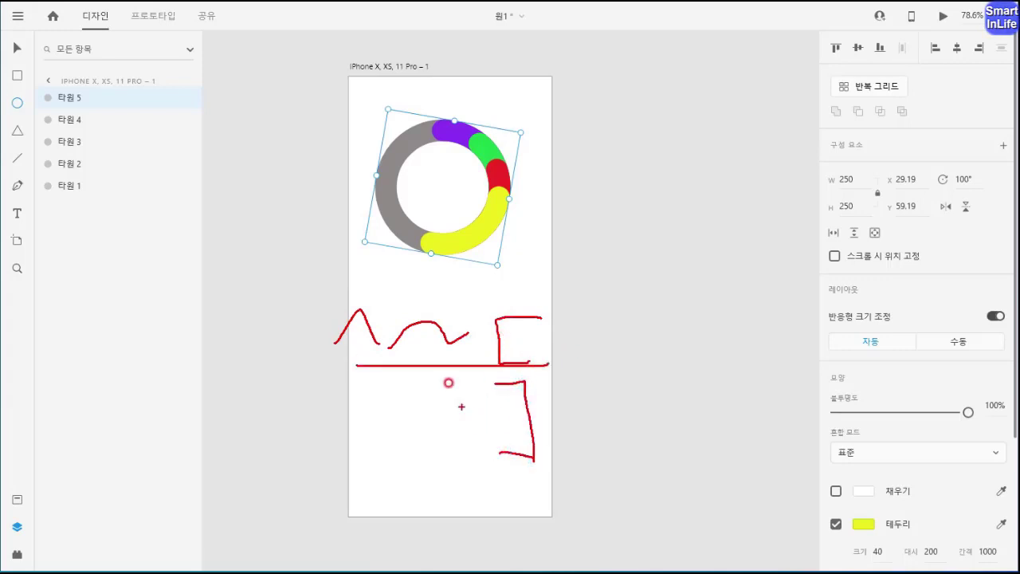
left_click_drag(444, 312, 414, 345)
left_click_drag(405, 327, 443, 345)
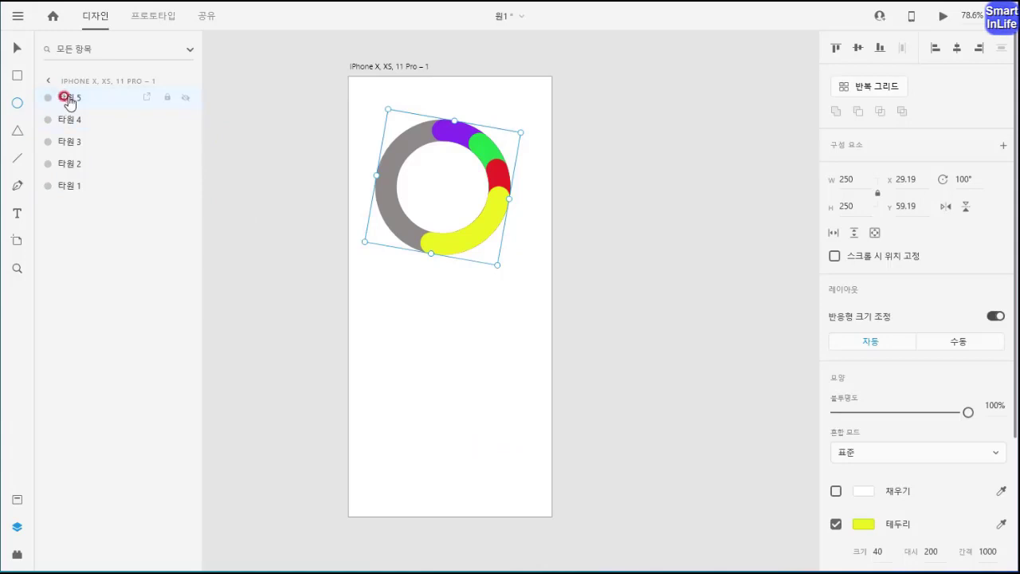
Step: Reorder the arc layers so purple is frontmost, followed by green, red and yellow above the grey ring
left_click_drag(69, 103, 79, 165)
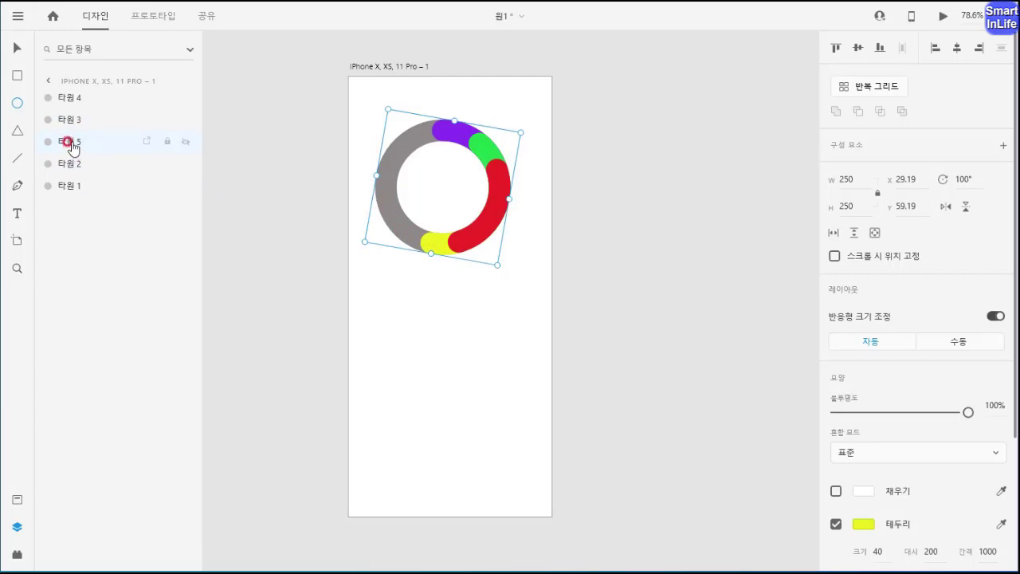
mouse_move(72, 144)
left_mouse_down()
mouse_move(72, 167)
mouse_move(71, 98)
mouse_move(80, 153)
left_mouse_up()
left_click_drag(80, 100, 82, 127)
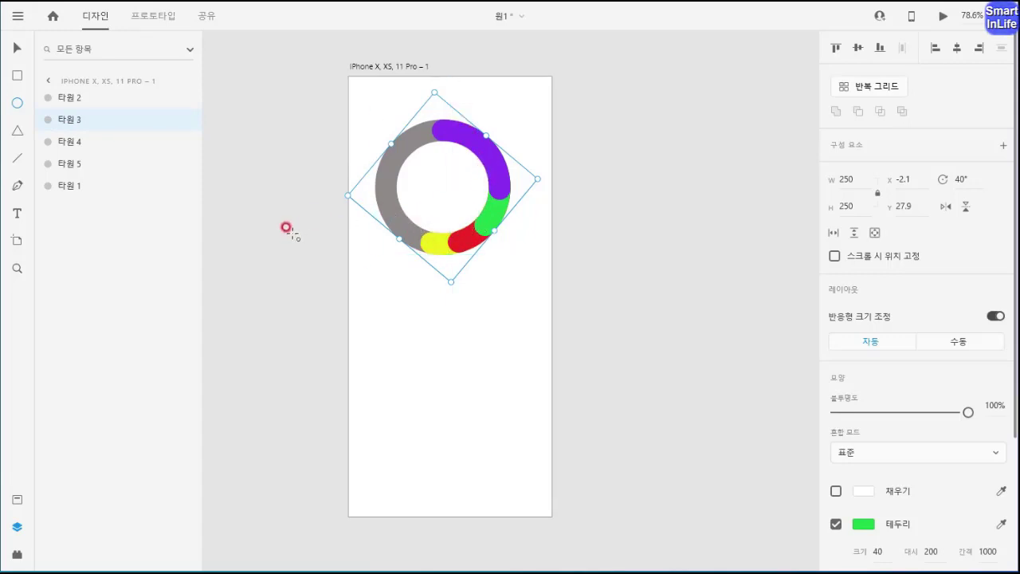
Step: Select the four coloured arcs, 타원 2 to 타원 5, without the grey ring and make them a component
left_click(70, 163, "shift")
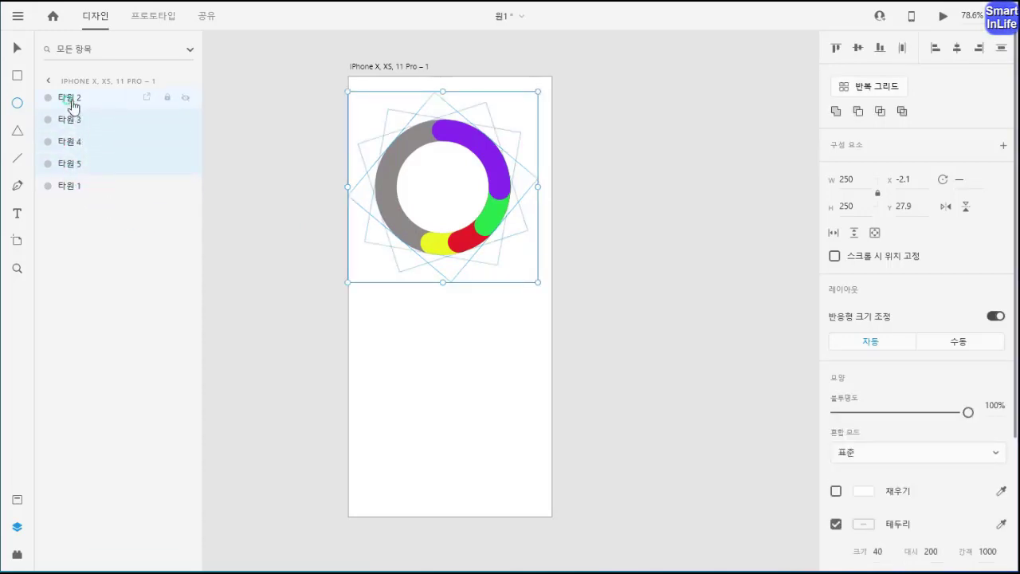
left_click(70, 102, "shift")
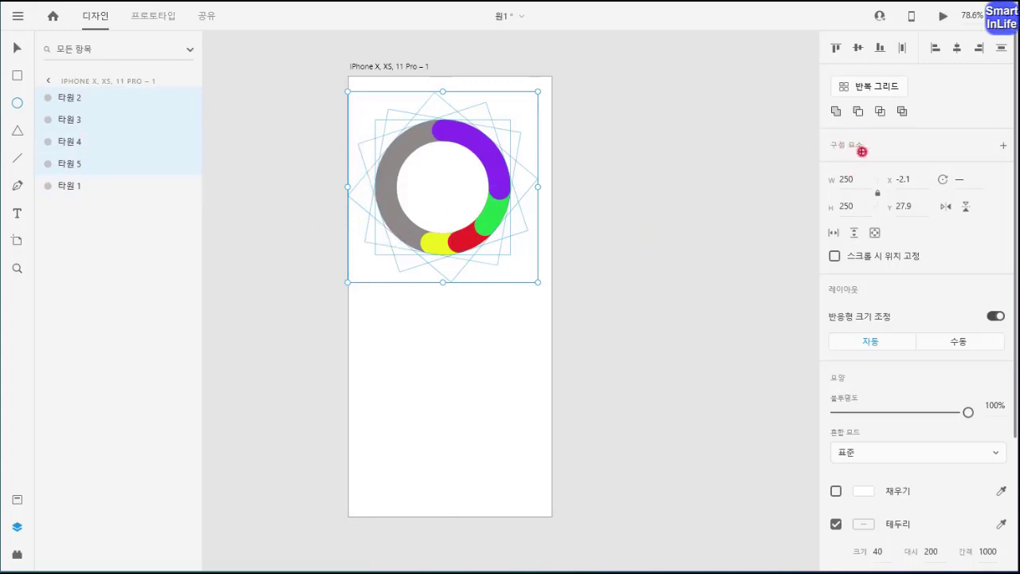
mouse_move(862, 151)
left_mouse_down()
mouse_move(834, 136)
mouse_move(854, 158)
left_mouse_up()
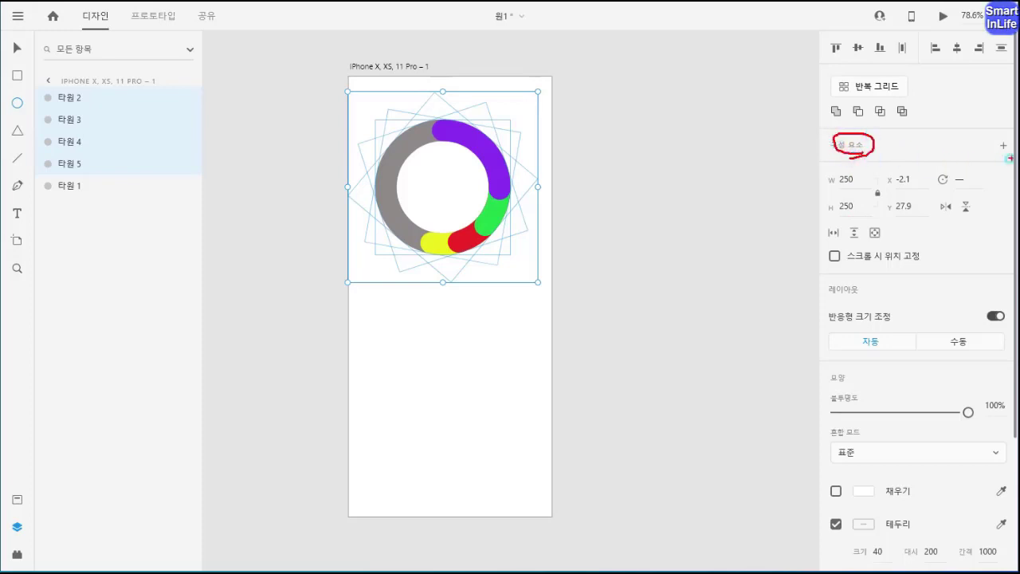
left_click_drag(1009, 157, 1017, 146)
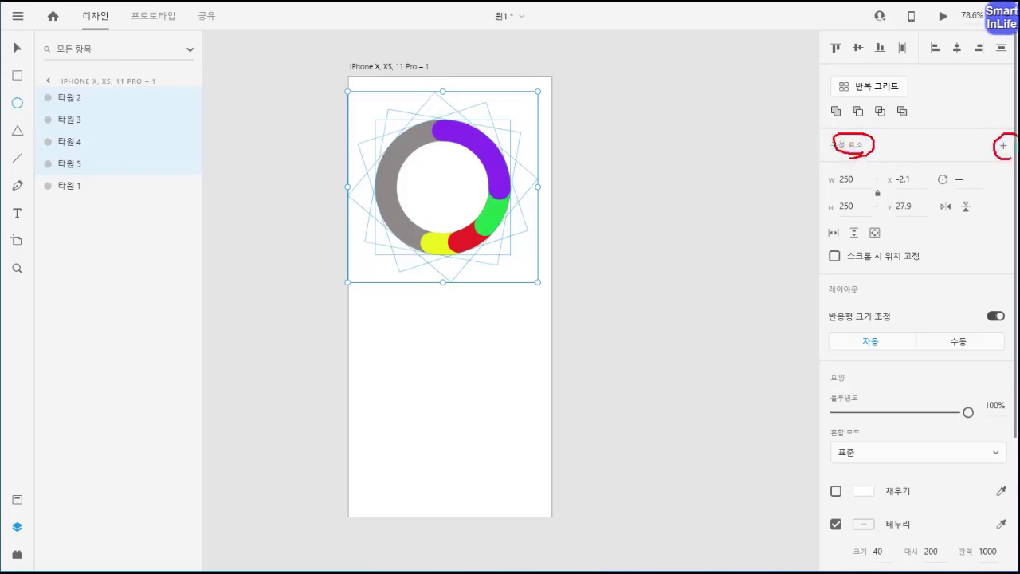
left_click(1003, 146)
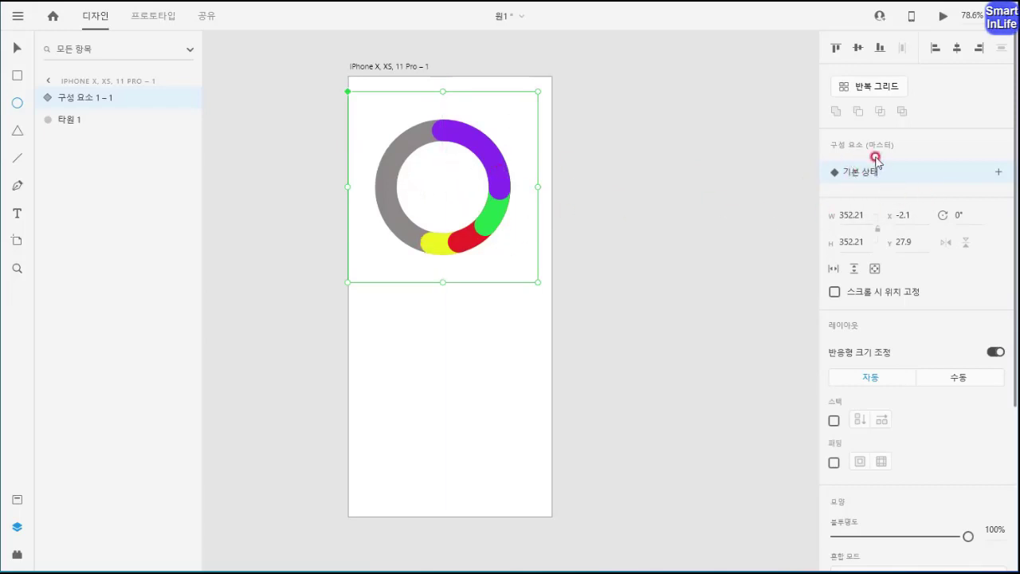
Step: Add a new state to the donut component and accept its suggested name
left_click(999, 173)
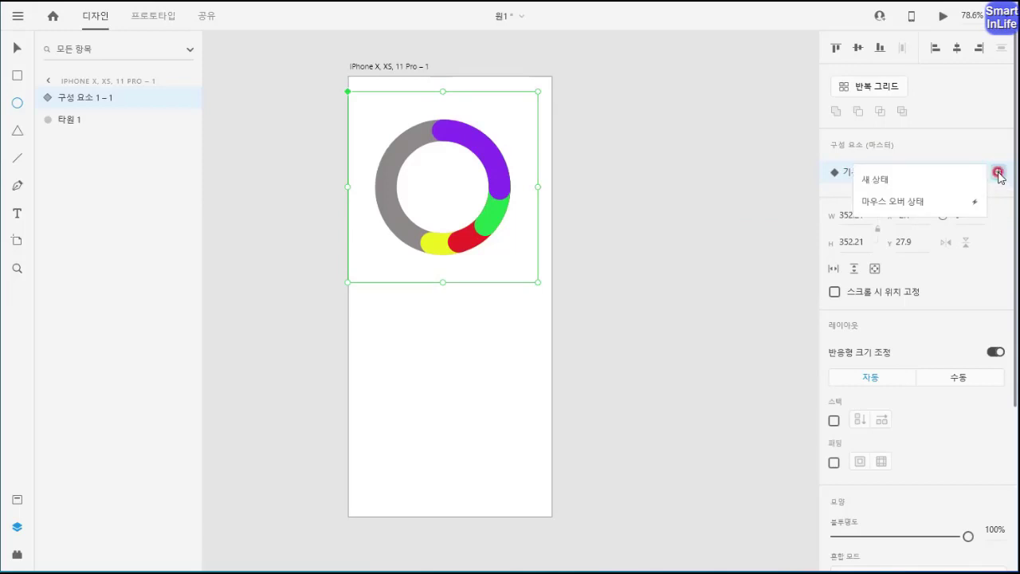
left_click(889, 182)
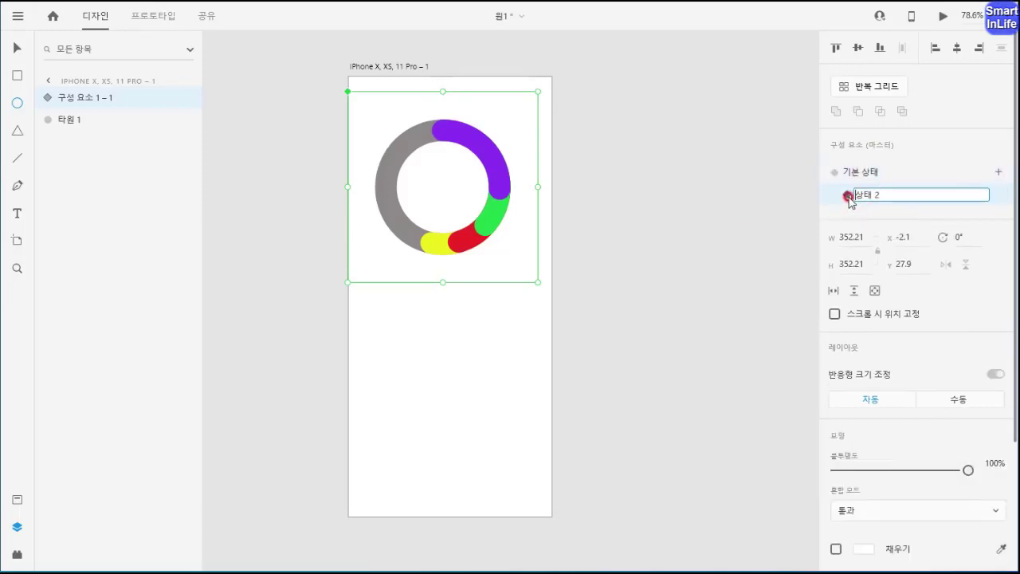
left_click(846, 194)
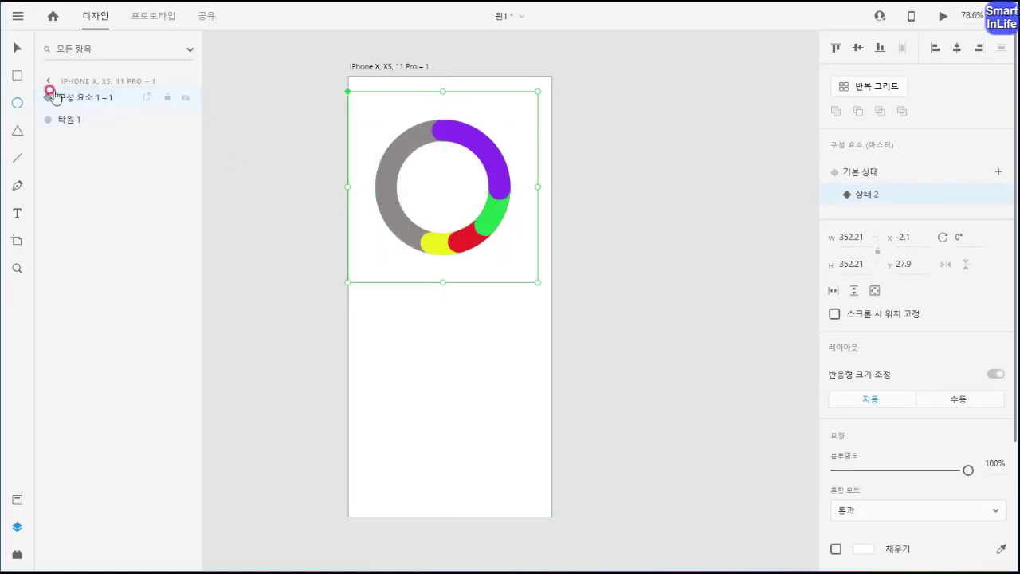
Step: Inside the component's new state, rotate the green, red and yellow arcs together clockwise until the green arc is at 58°
left_click(17, 49)
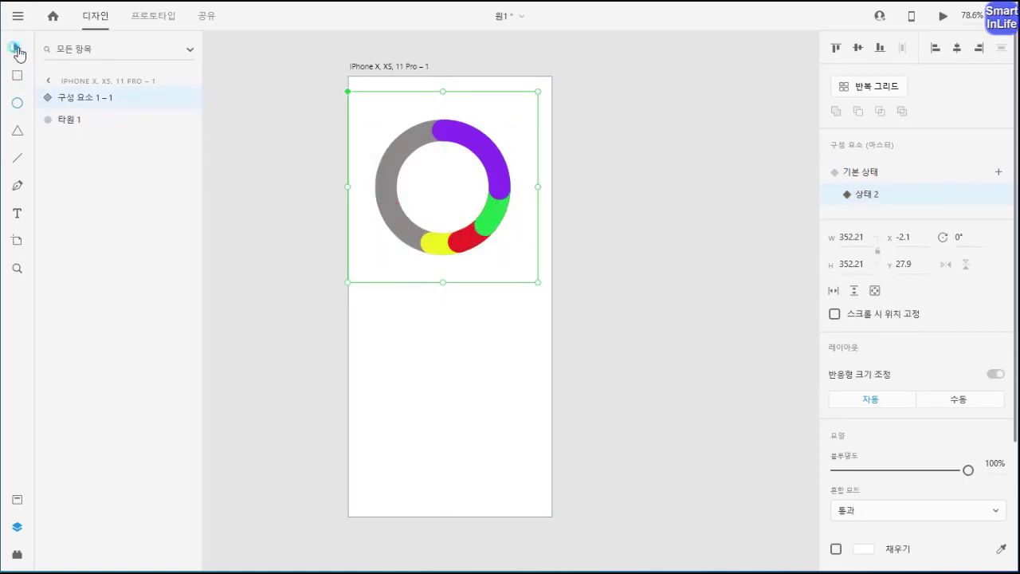
double_click(486, 227)
double_click(486, 228)
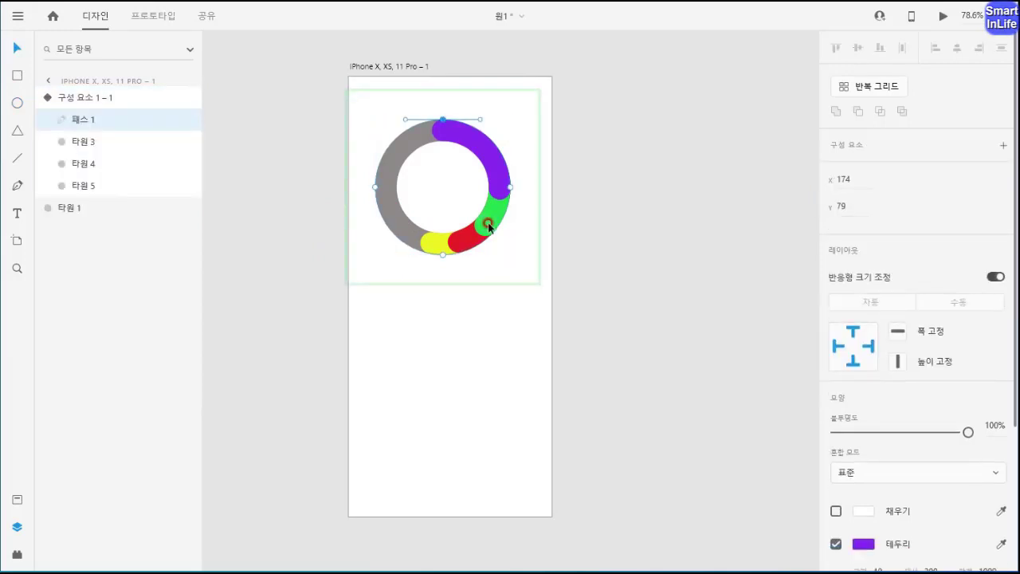
left_click(485, 231)
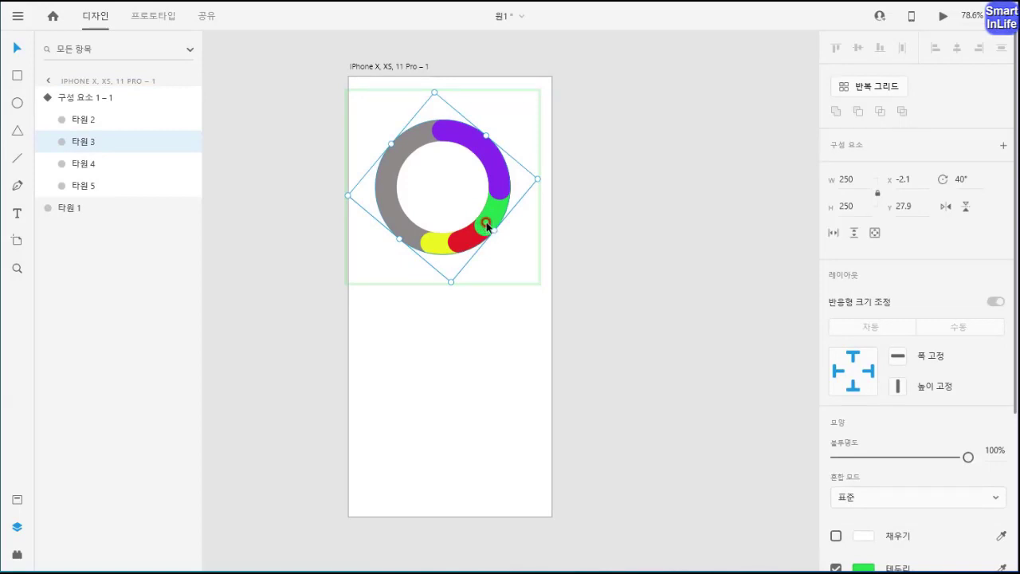
left_click(78, 141)
left_click(85, 186)
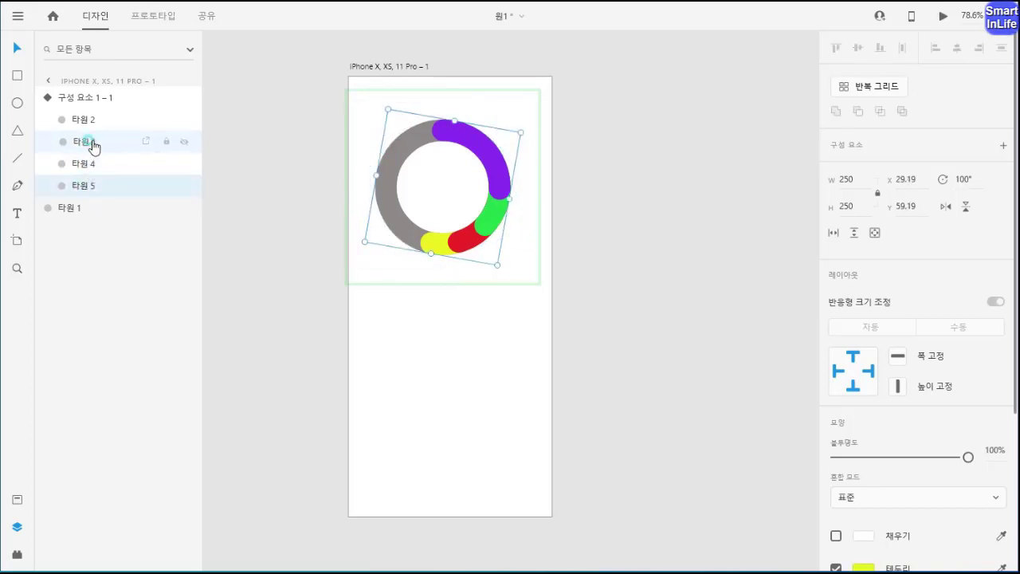
left_click(89, 142, "shift")
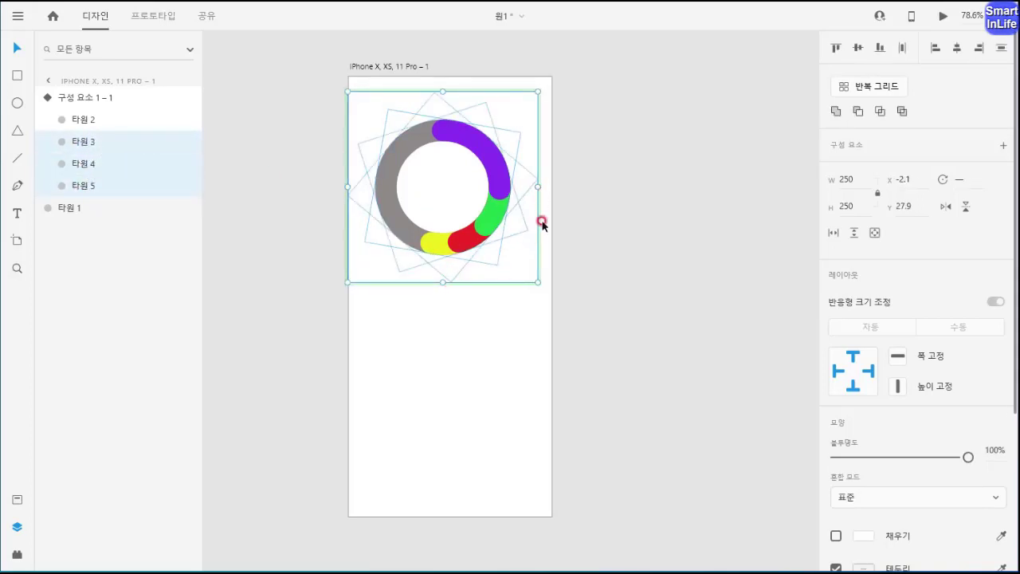
left_click_drag(535, 285, 500, 296)
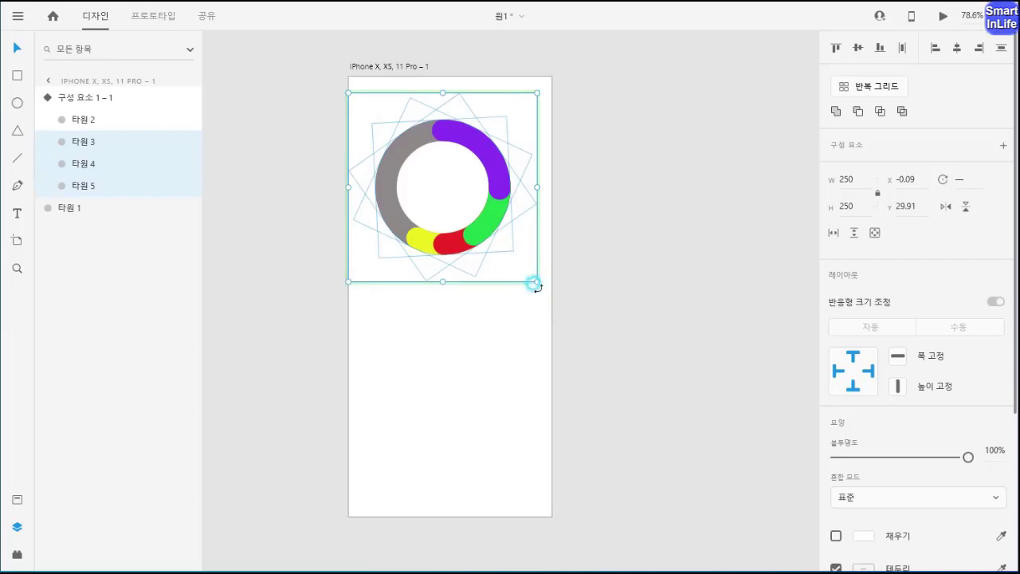
left_click_drag(534, 285, 531, 289)
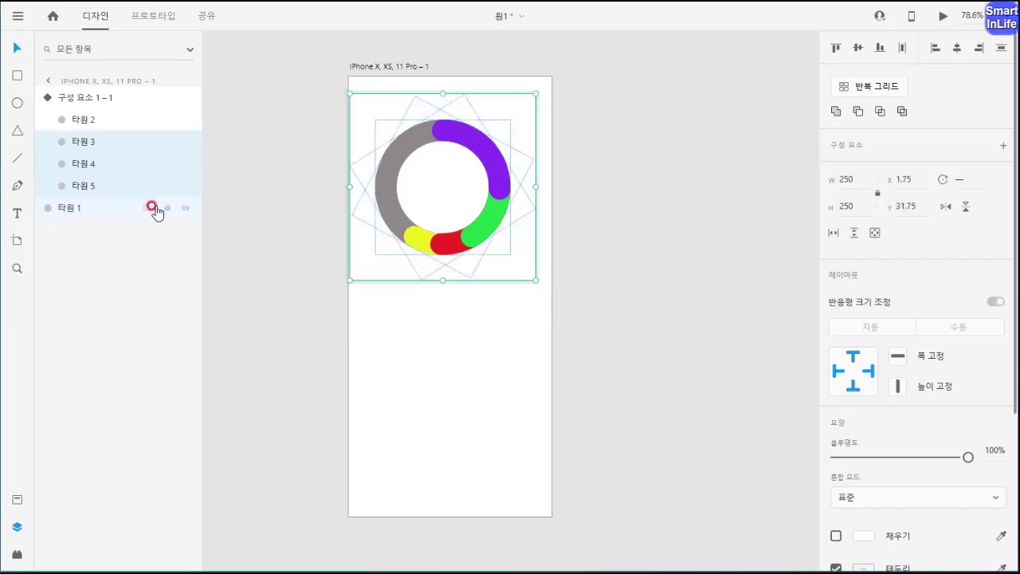
Step: Rotate only the red and yellow arcs together further clockwise, bringing the yellow arc to about 139°
left_click(84, 143)
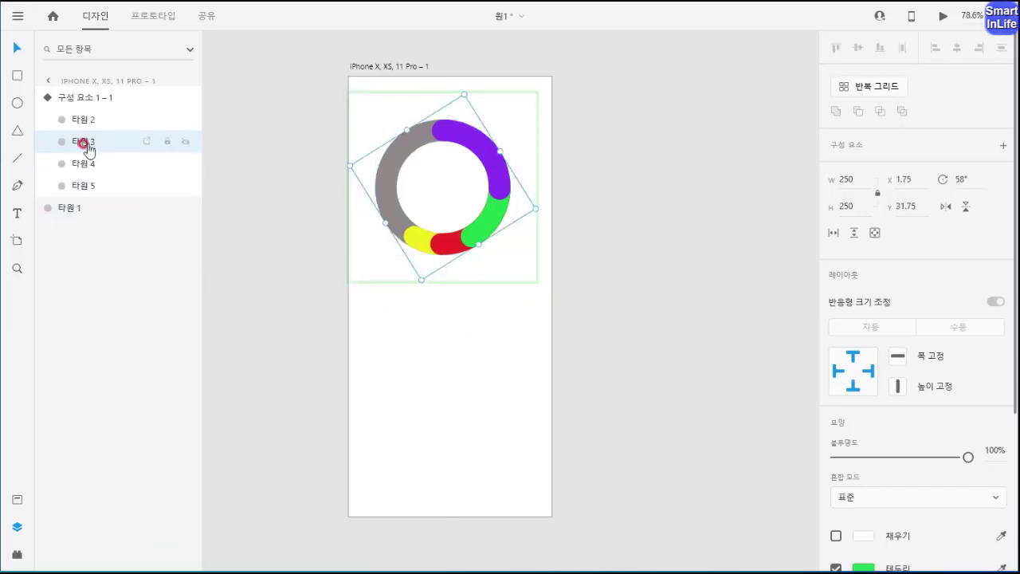
left_click(83, 164)
left_click(88, 187, "shift")
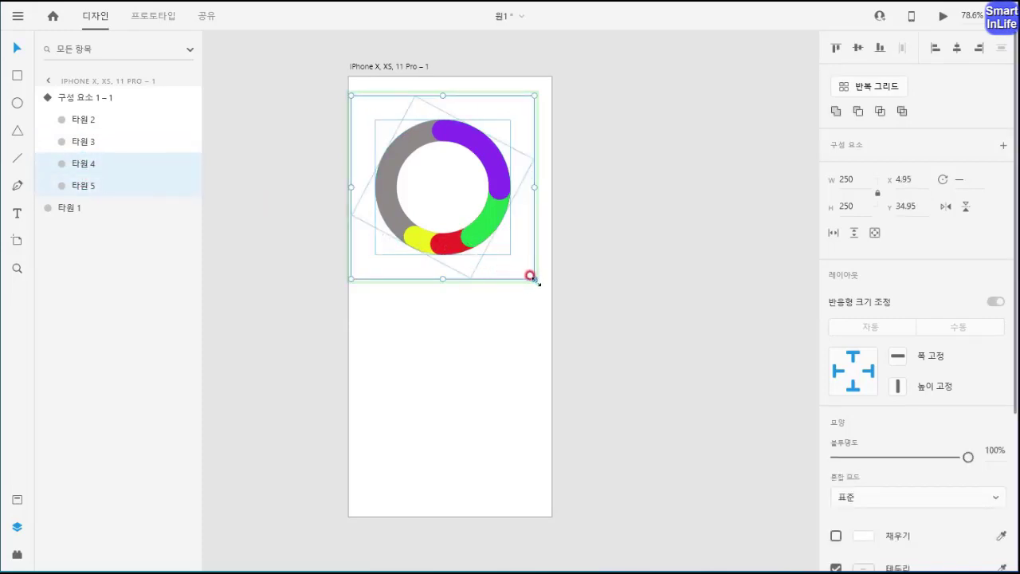
left_click_drag(534, 281, 483, 291)
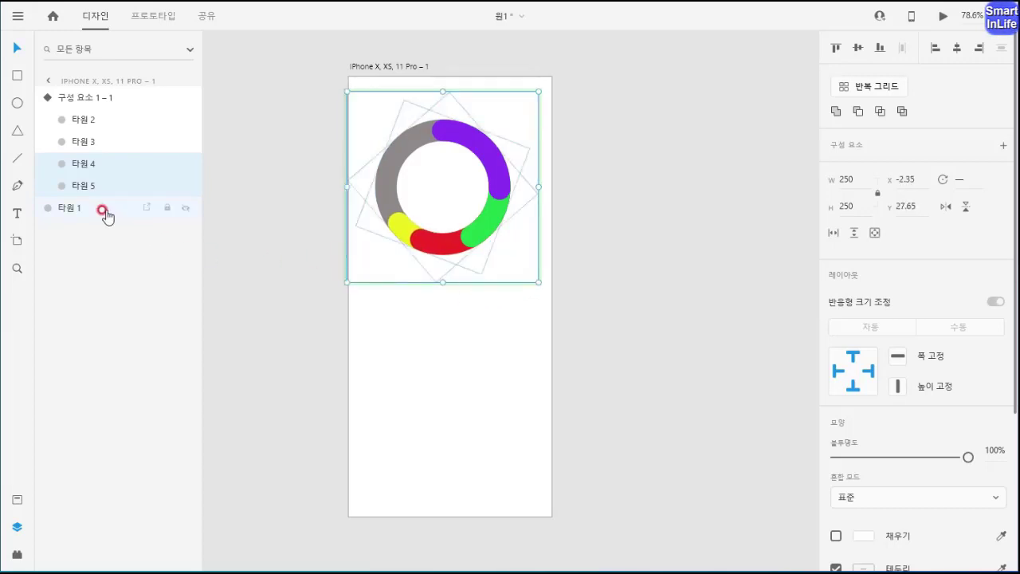
Step: Rotate the yellow arc alone further around the ring to 162° and leave the component
left_click(84, 188)
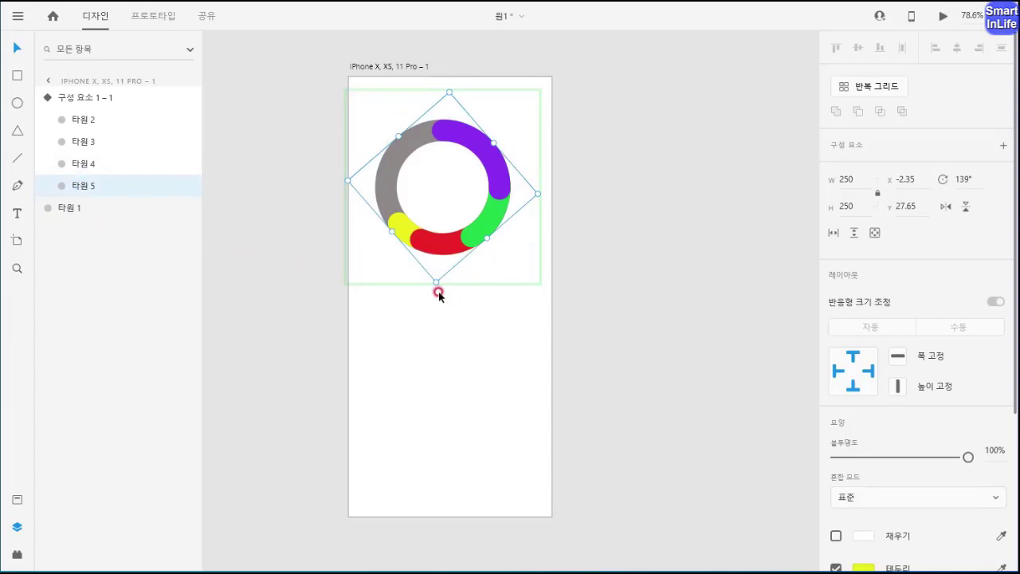
left_click_drag(433, 283, 398, 272)
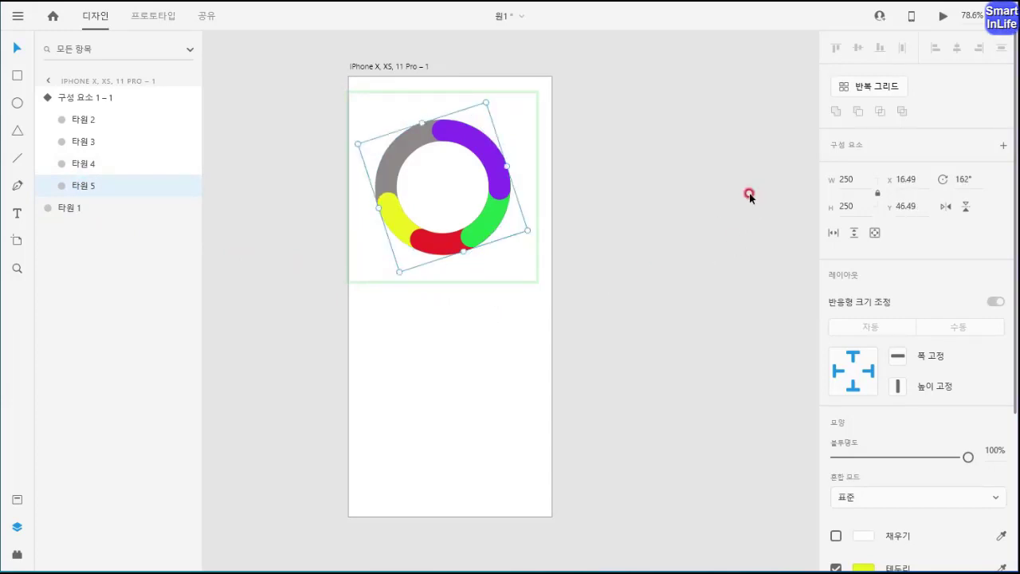
left_click(580, 241)
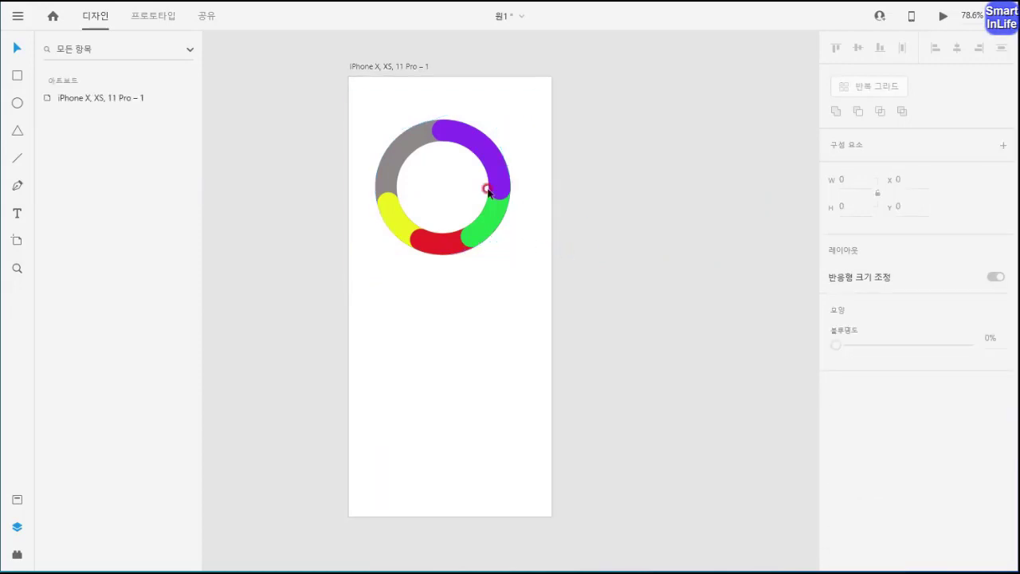
Step: Select the donut component and switch it back to its default state
left_click(490, 189)
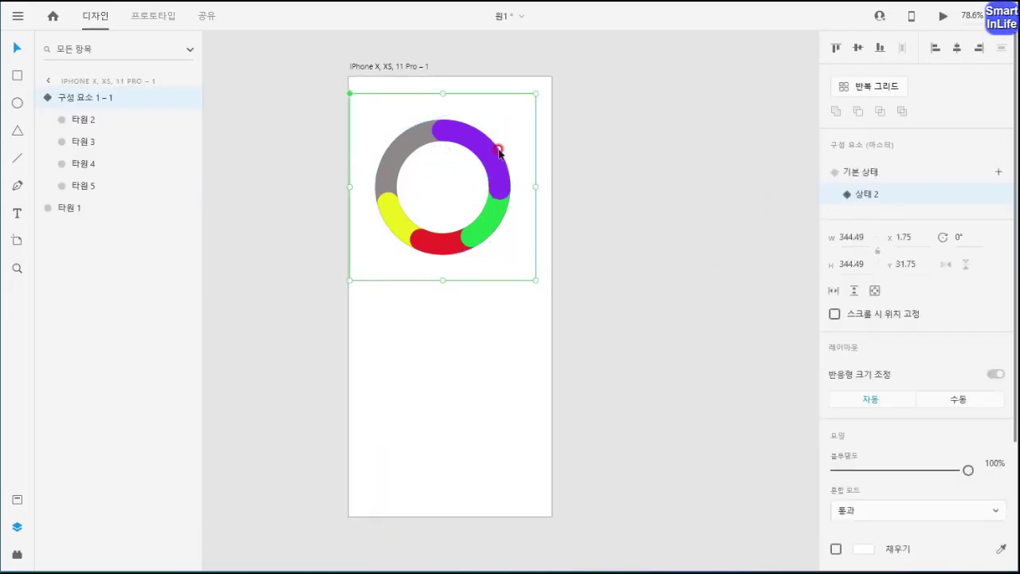
left_click(870, 173)
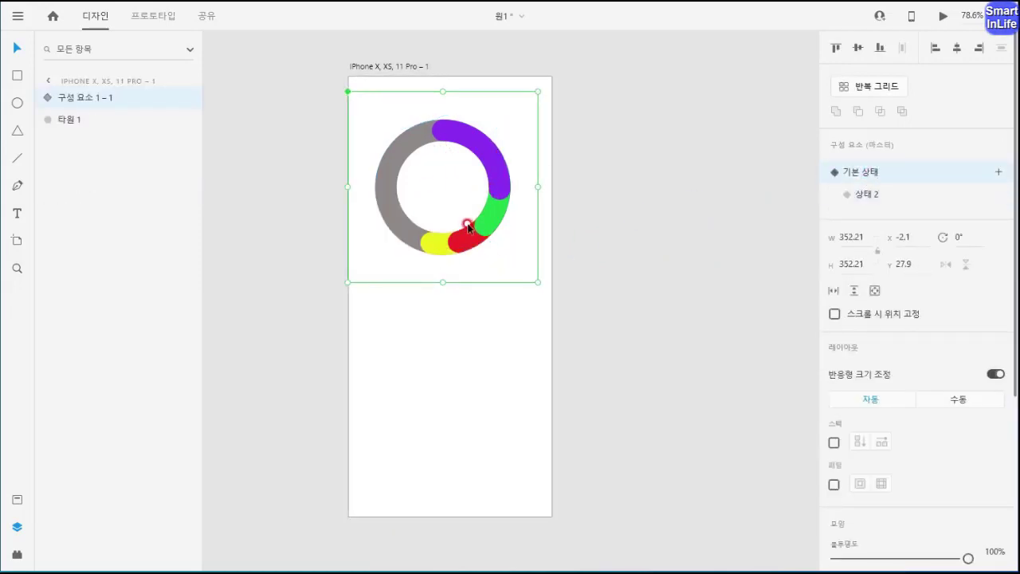
Step: Compare the donut component's 상태 2 with its default state by switching between them, ending on the default state
left_click(868, 196)
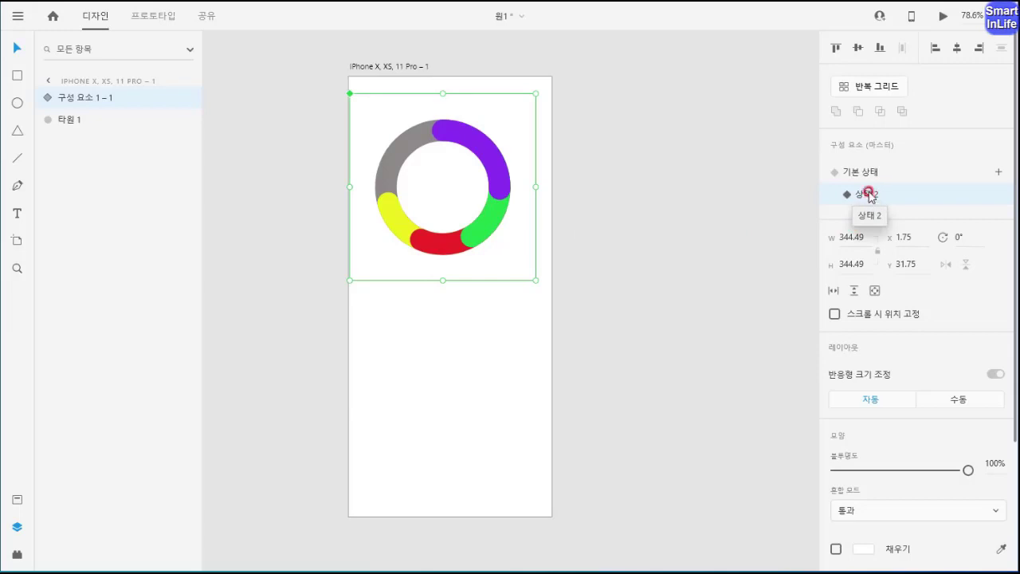
double_click(869, 195)
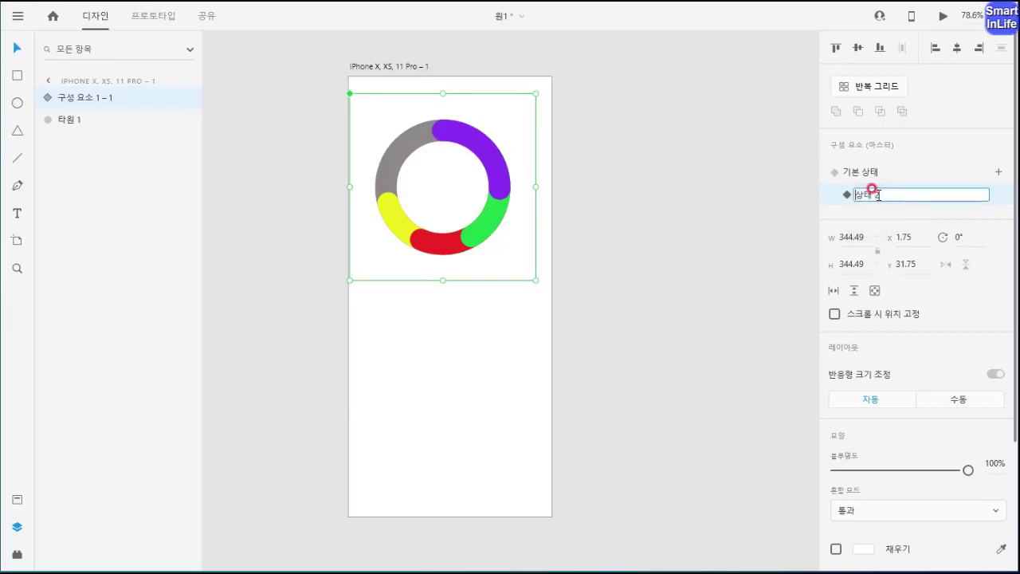
left_click(837, 201)
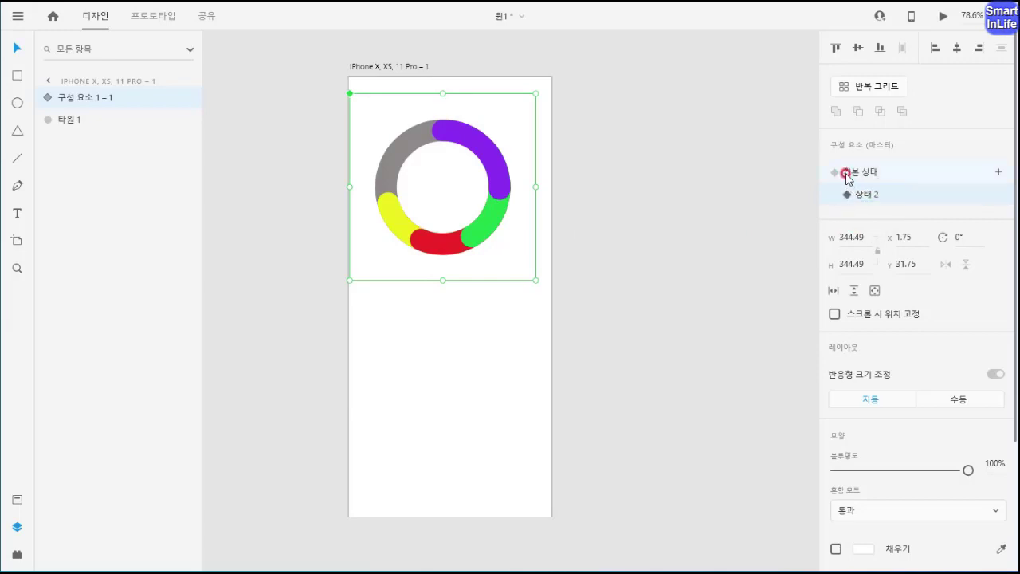
left_click(847, 175)
left_click(851, 195)
left_click(851, 177)
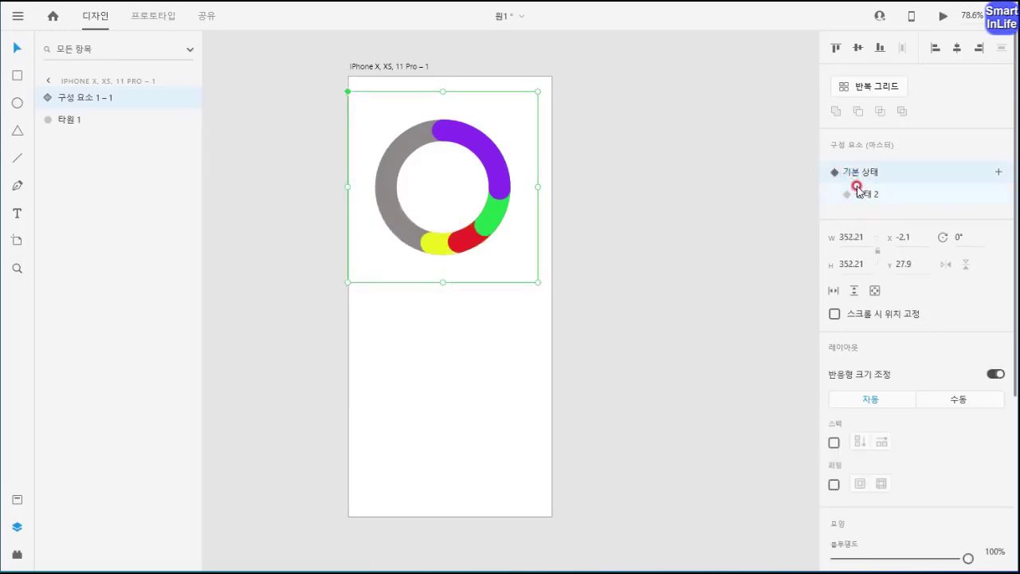
mouse_move(867, 182)
left_mouse_down()
mouse_move(836, 171)
mouse_move(869, 160)
left_mouse_up()
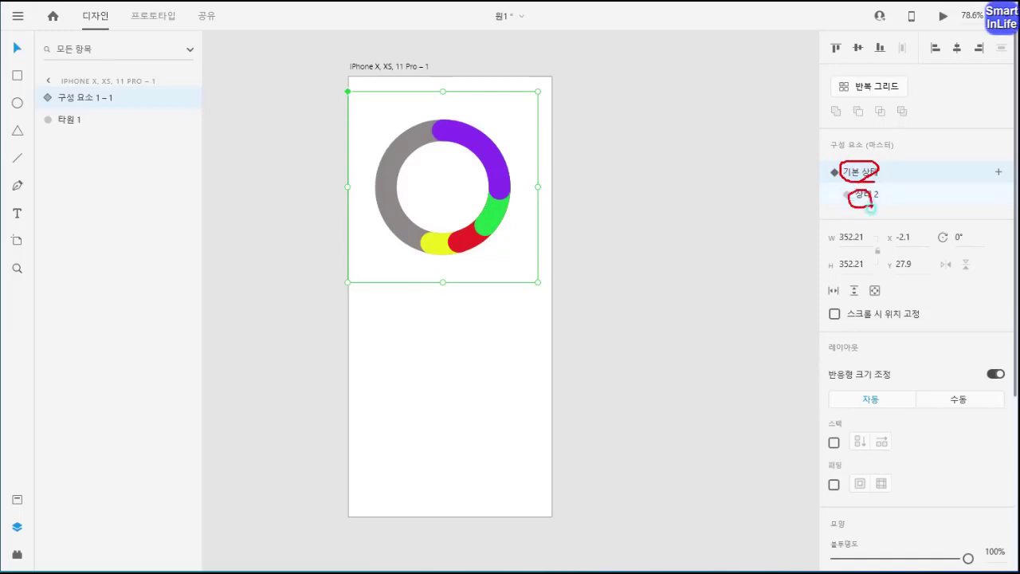
left_click_drag(872, 210, 842, 200)
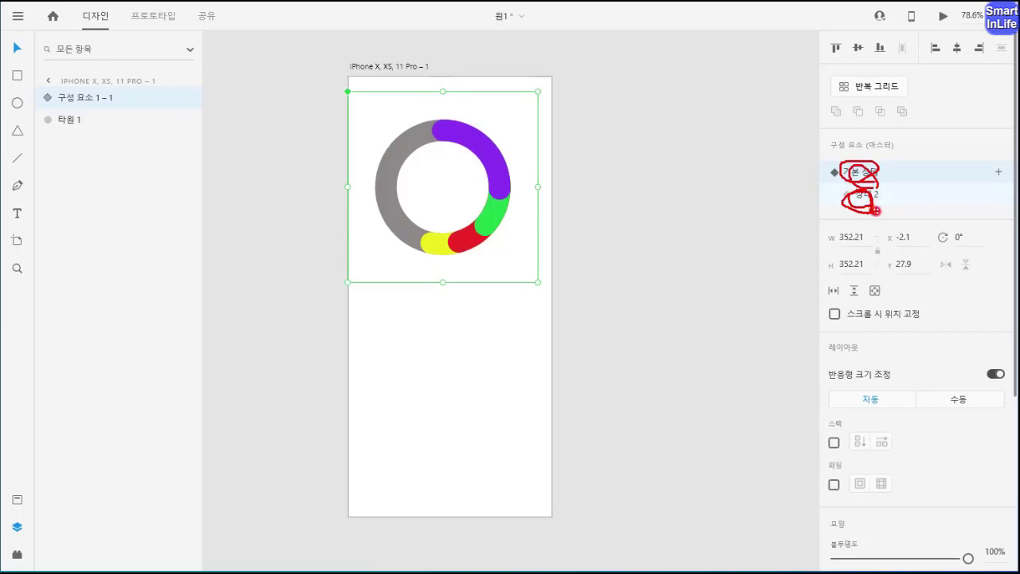
right_click(874, 179)
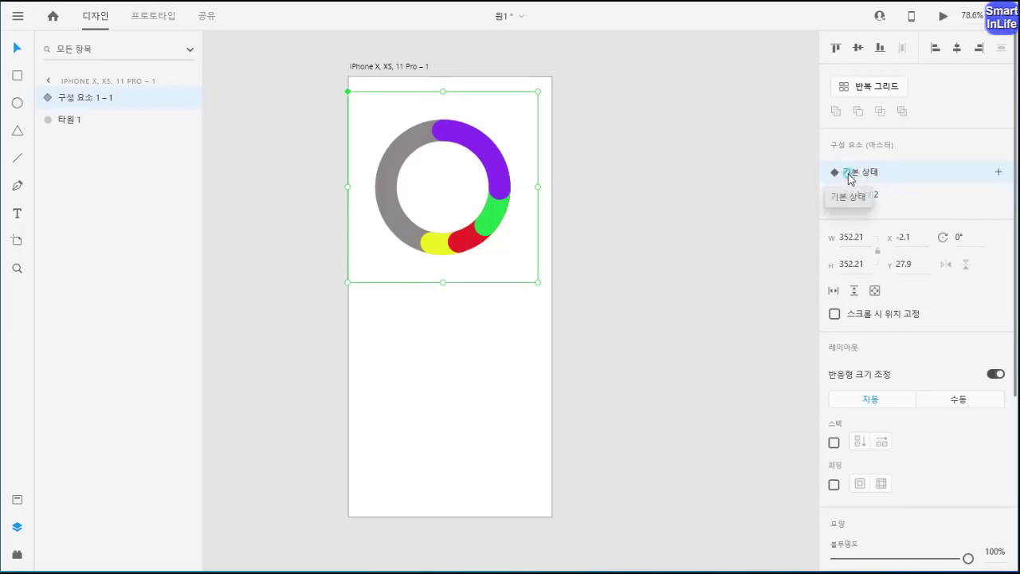
Step: Give the donut's default state a tap interaction that auto-animates to 상태 2, and try it in the preview
left_click(159, 18)
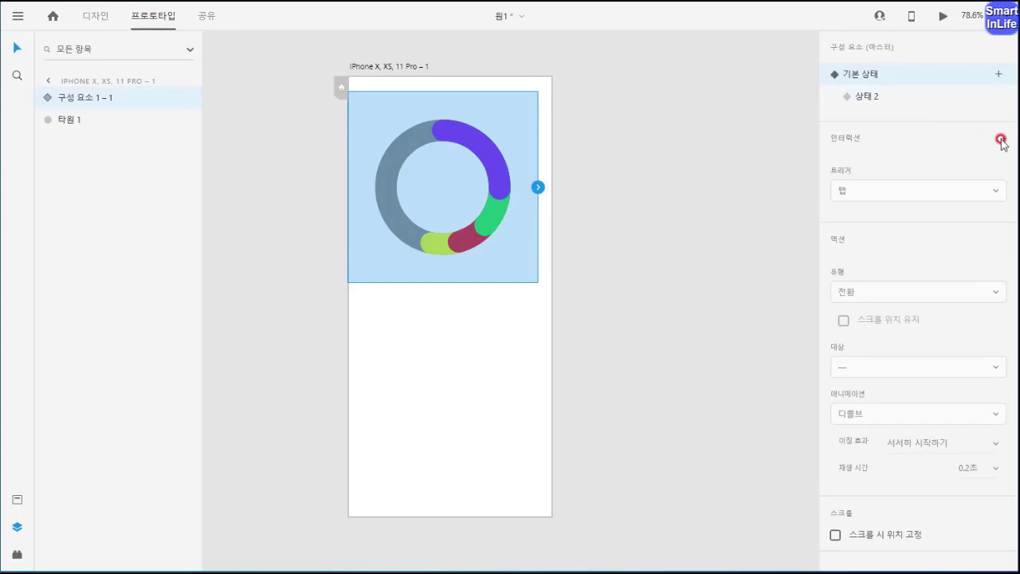
left_click(1006, 139)
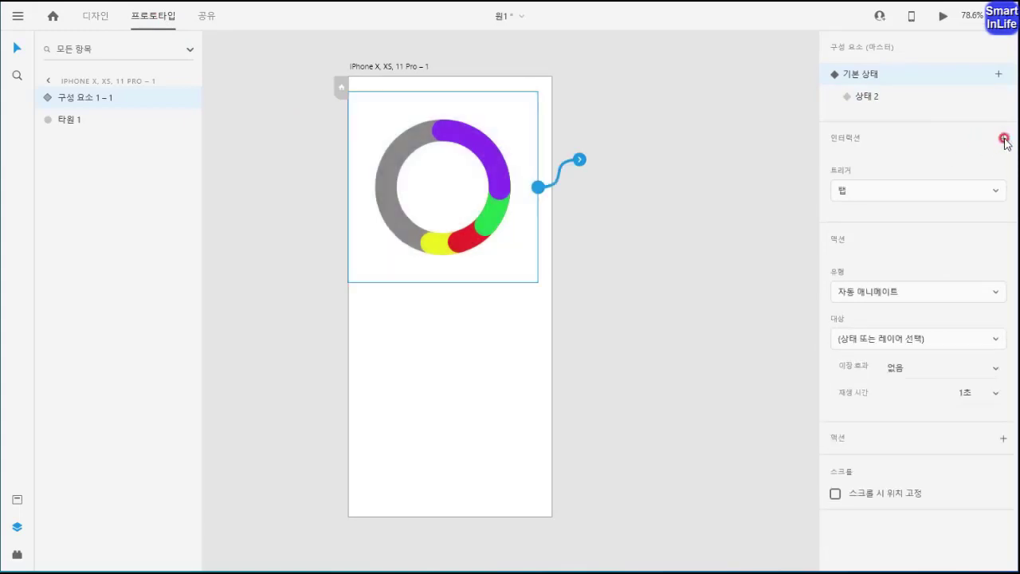
left_click(844, 191)
left_click(843, 194)
left_click(876, 338)
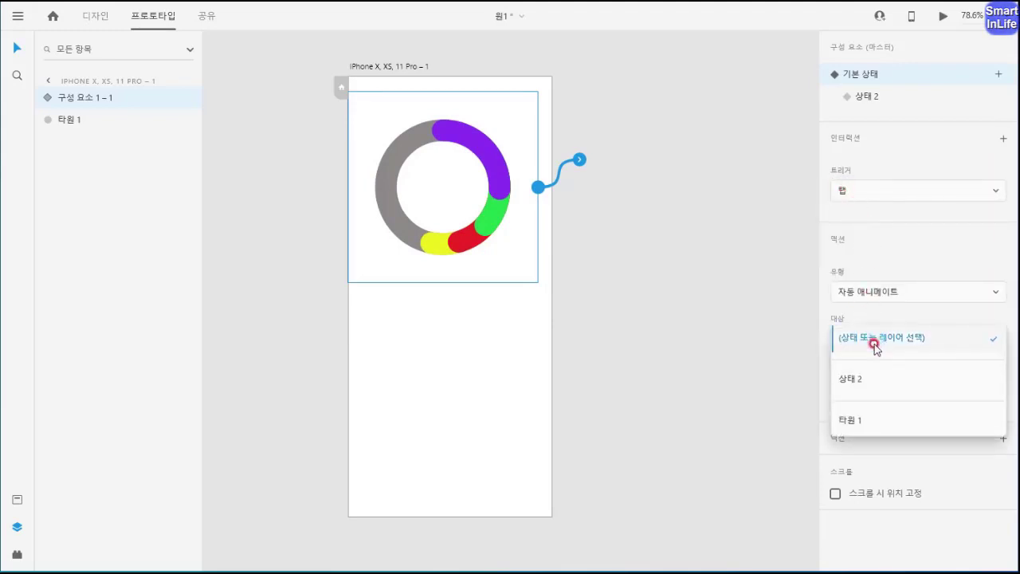
left_click(868, 382)
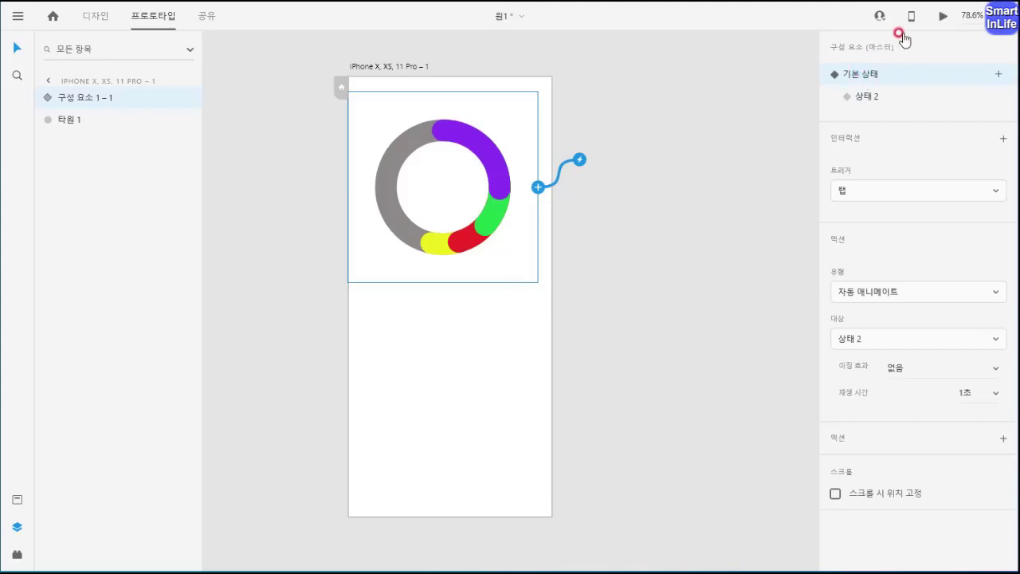
left_click(942, 17)
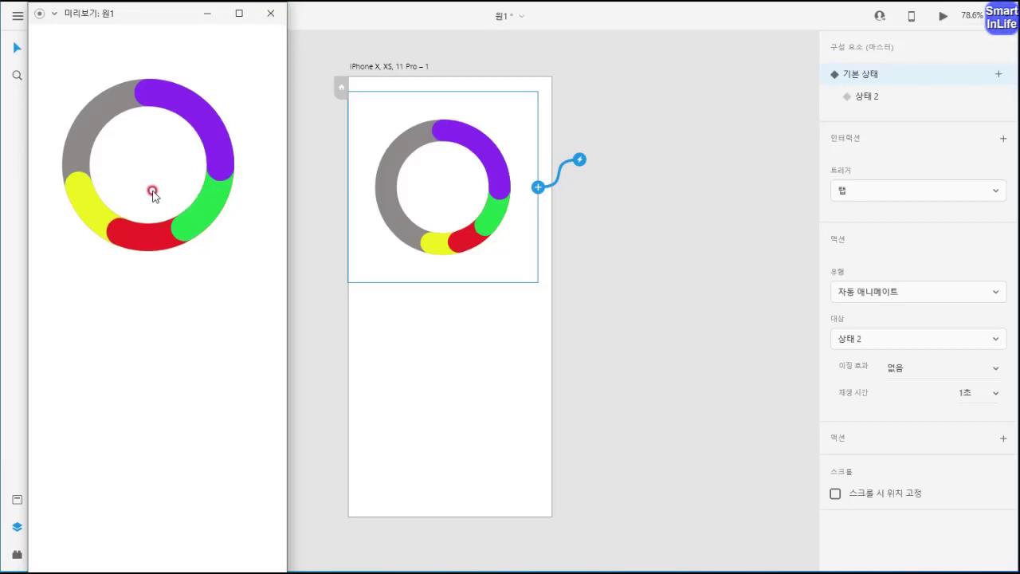
left_click(272, 24)
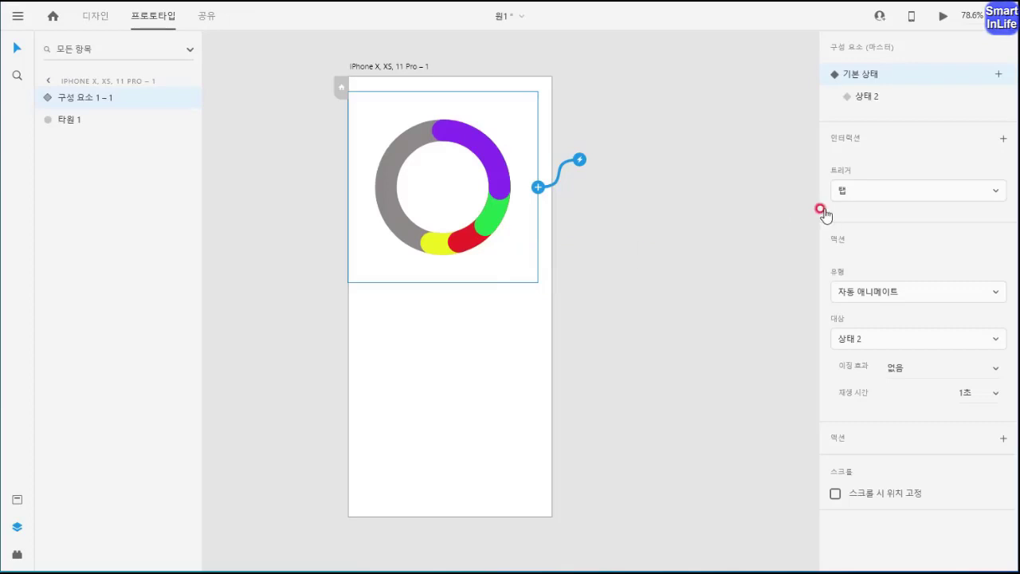
Step: Add a tap interaction to the component's 상태 2 that auto-animates back to the default state (기본 상태)
left_click(861, 99)
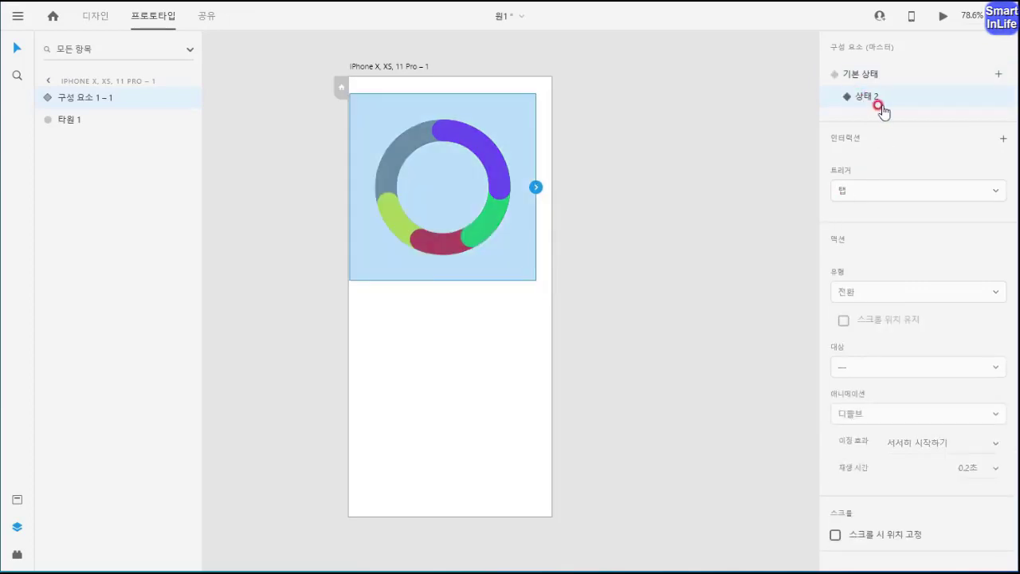
left_click(1002, 138)
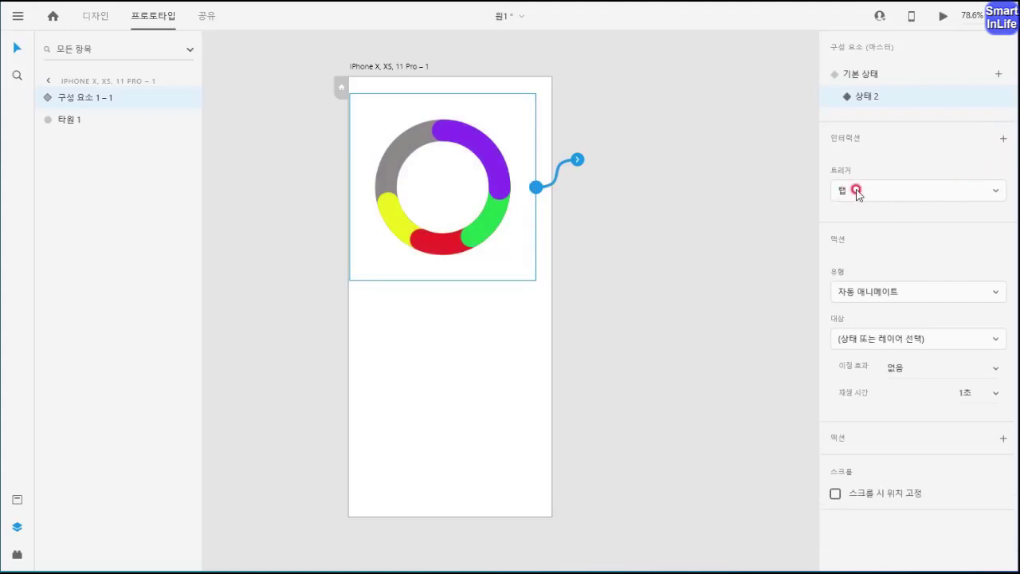
left_click(890, 338)
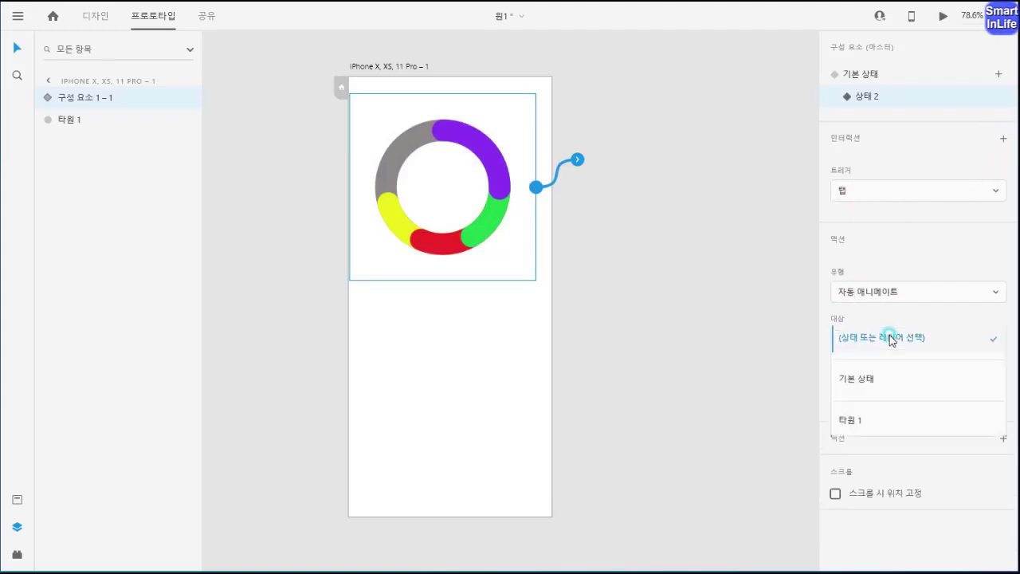
left_click(870, 381)
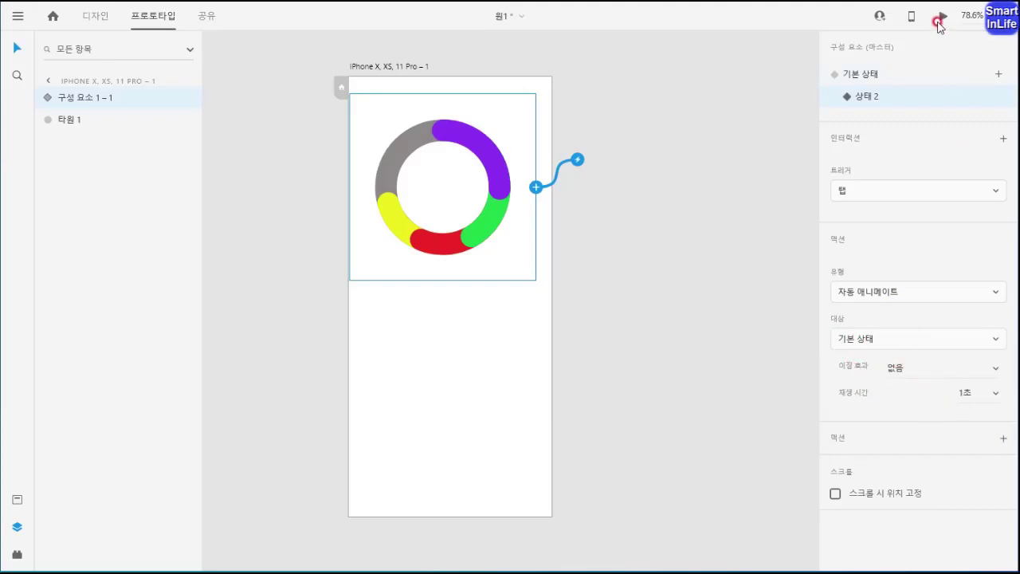
Step: Return the component to its default state and preview the prototype, toggling the donut between both states several times
left_click(858, 75)
left_click(932, 19)
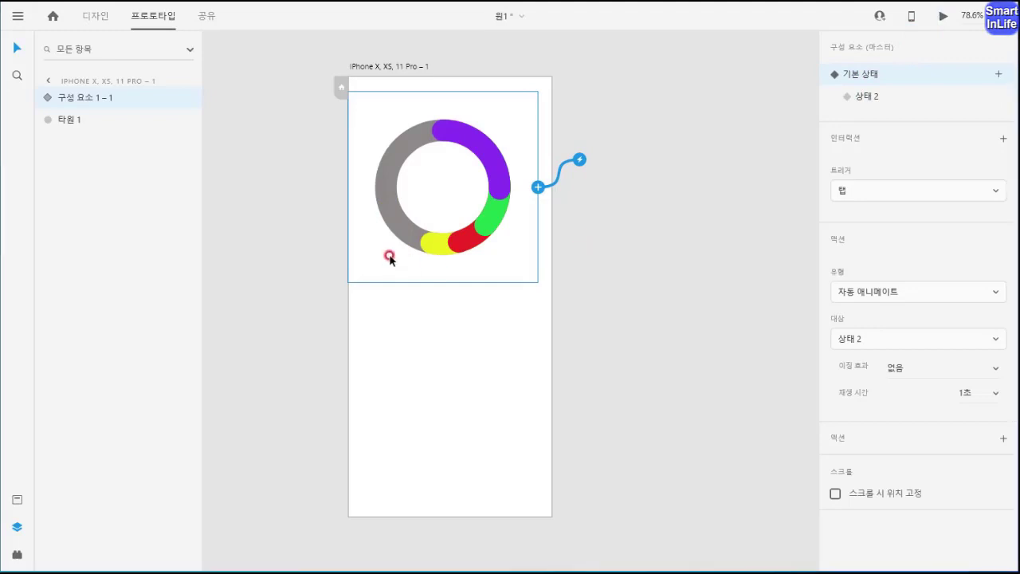
left_click_drag(188, 17, 442, 16)
left_click(411, 166)
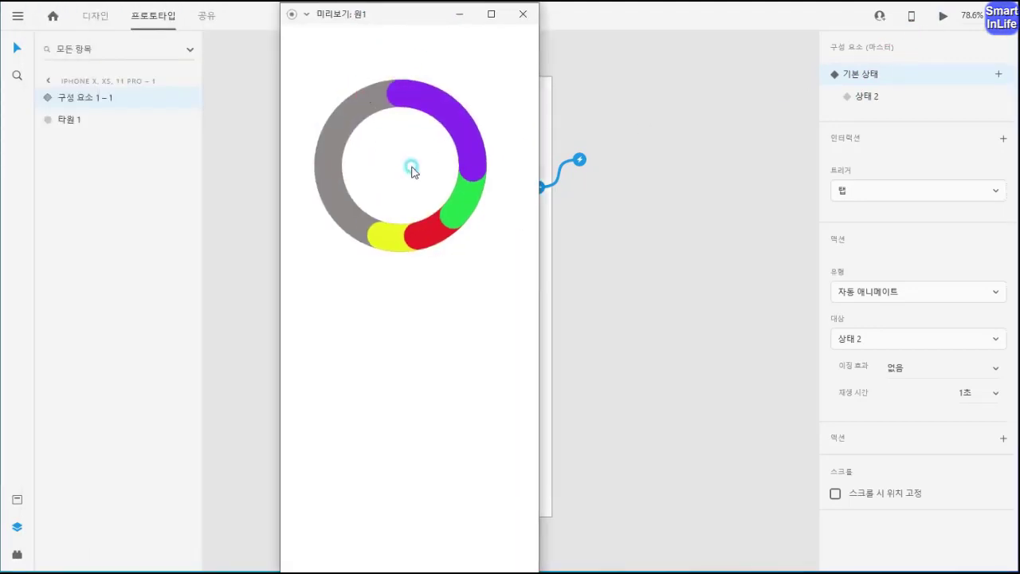
left_click(438, 232)
left_click(418, 279)
left_click(440, 214)
left_click(523, 13)
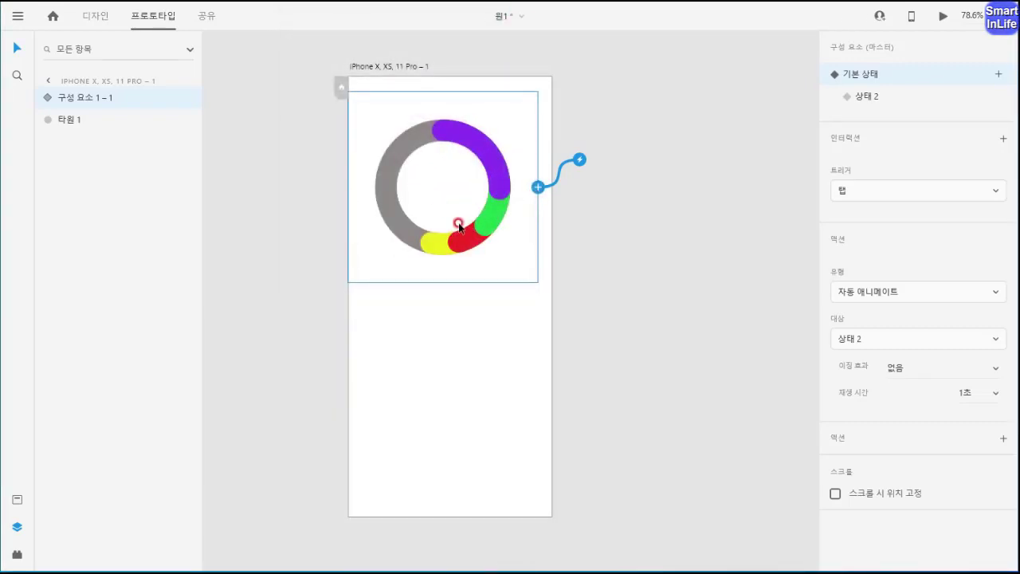
left_click_drag(390, 93, 366, 50)
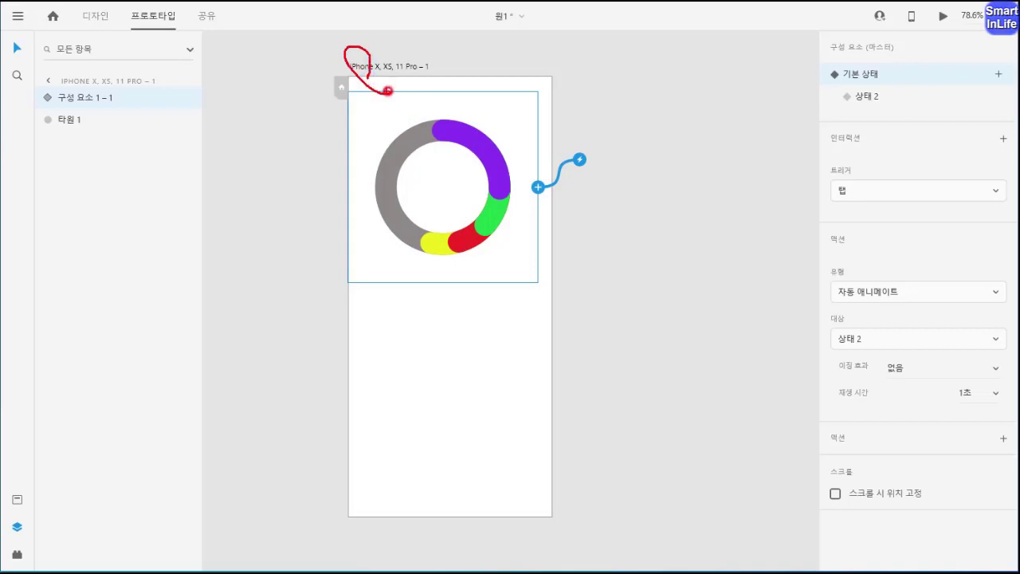
mouse_move(389, 93)
left_mouse_down()
mouse_move(446, 72)
mouse_move(572, 60)
mouse_move(674, 102)
left_mouse_up()
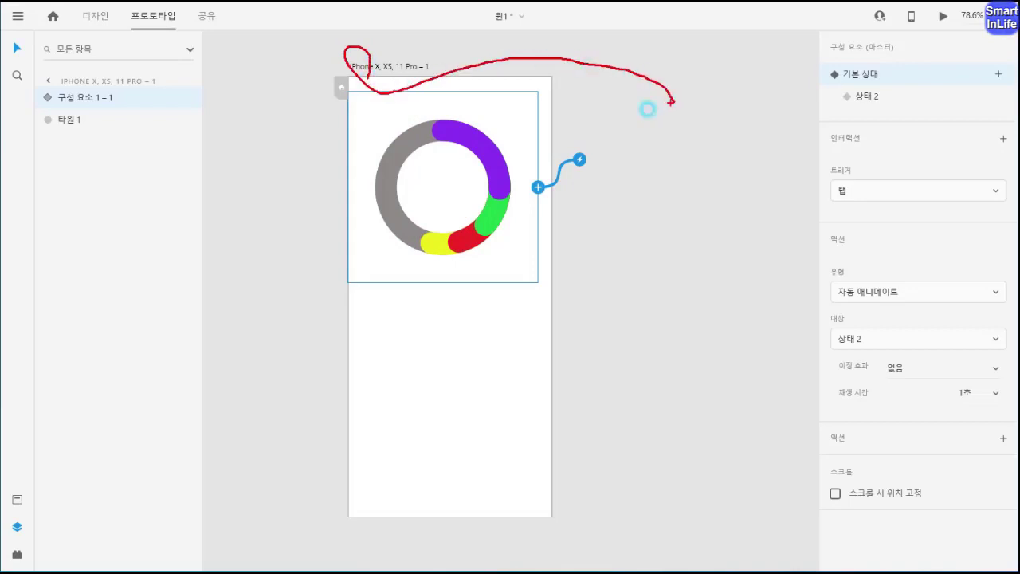
mouse_move(480, 173)
left_mouse_down()
mouse_move(491, 156)
mouse_move(617, 162)
left_mouse_up()
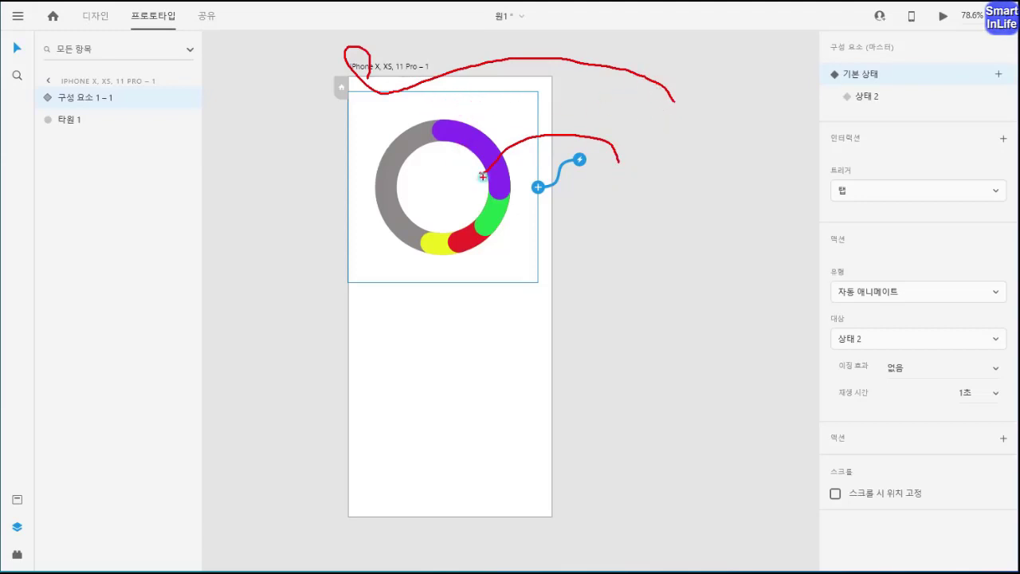
mouse_move(483, 175)
left_mouse_down()
mouse_move(406, 167)
mouse_move(475, 103)
mouse_move(462, 181)
left_mouse_up()
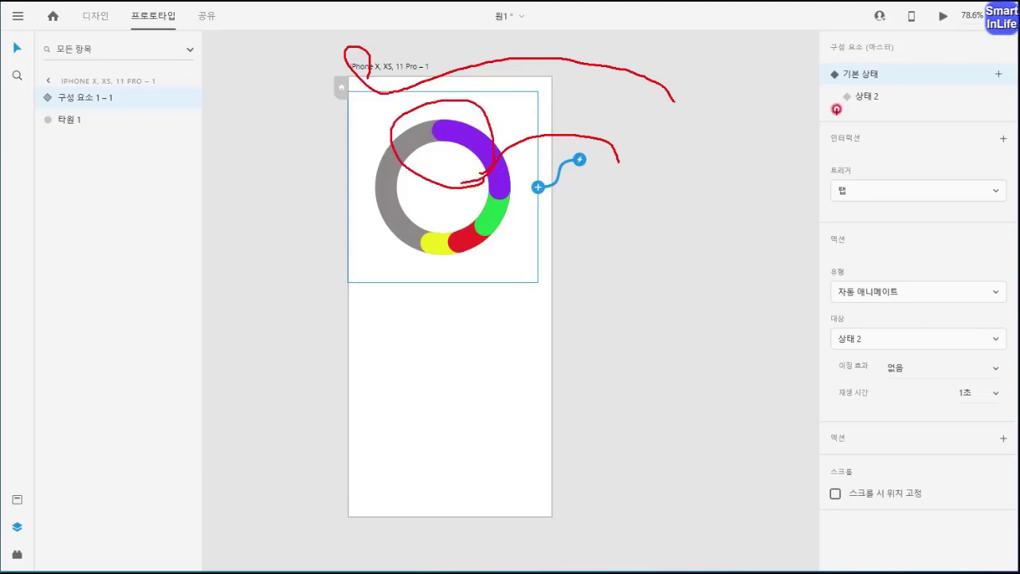
mouse_move(836, 108)
left_mouse_down()
mouse_move(868, 97)
mouse_move(840, 98)
mouse_move(850, 61)
mouse_move(879, 95)
mouse_move(854, 121)
left_mouse_up()
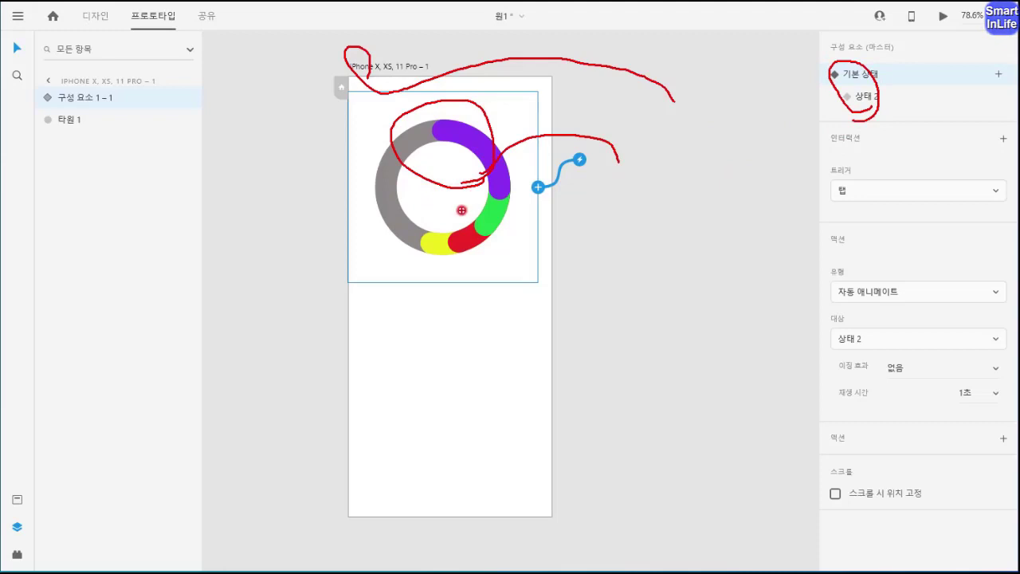
key("Escape")
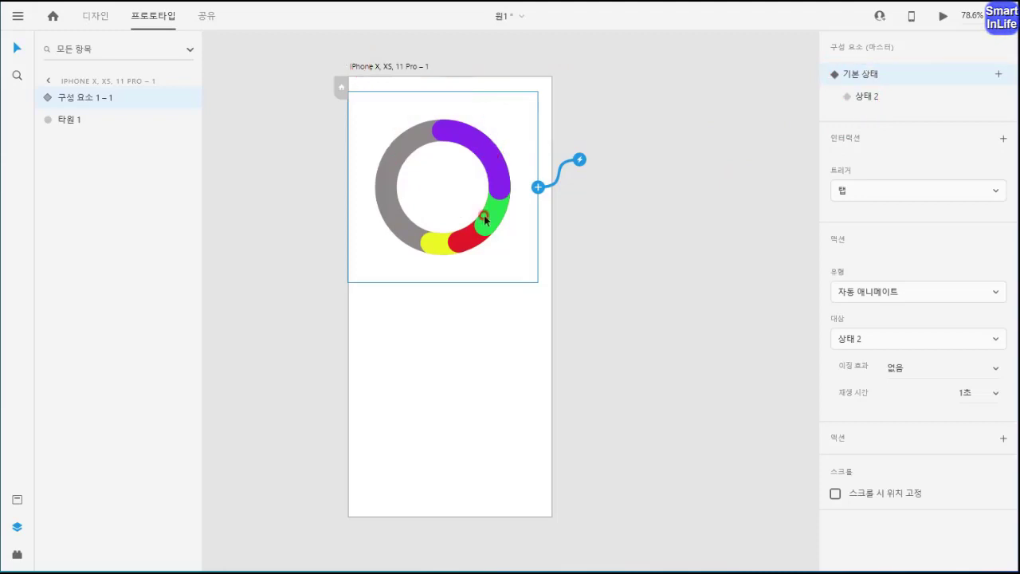
Step: Preview the prototype again, tap the donut to play the animation in both directions, and close the preview
left_click(943, 16)
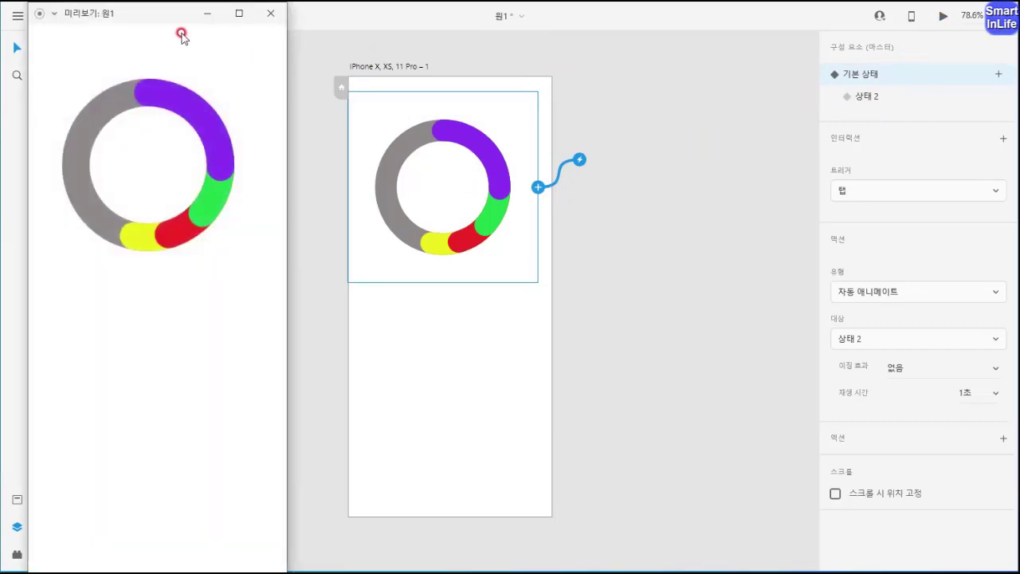
left_click_drag(183, 29, 410, 24)
left_click(383, 148)
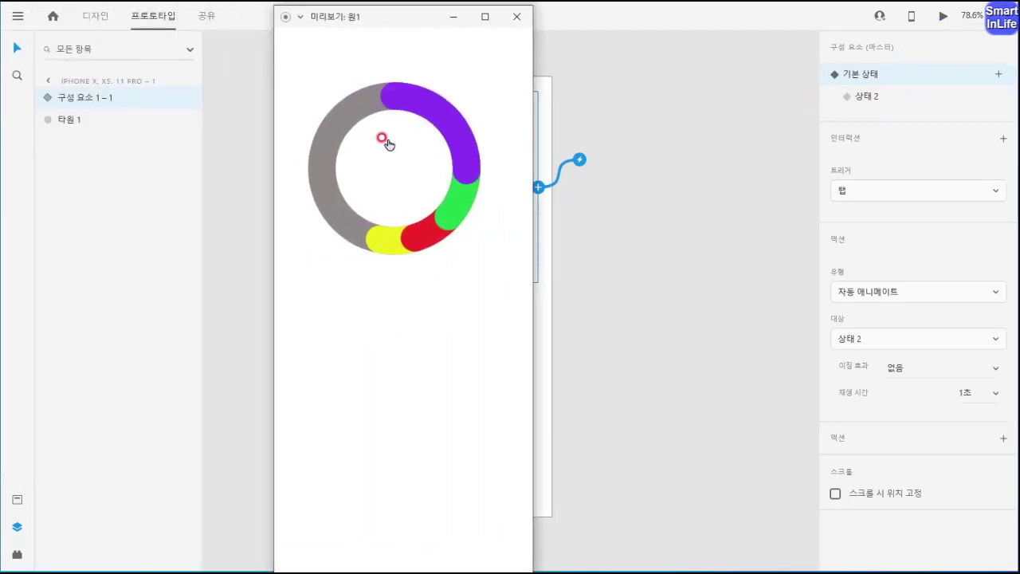
left_click(391, 186)
left_click(516, 16)
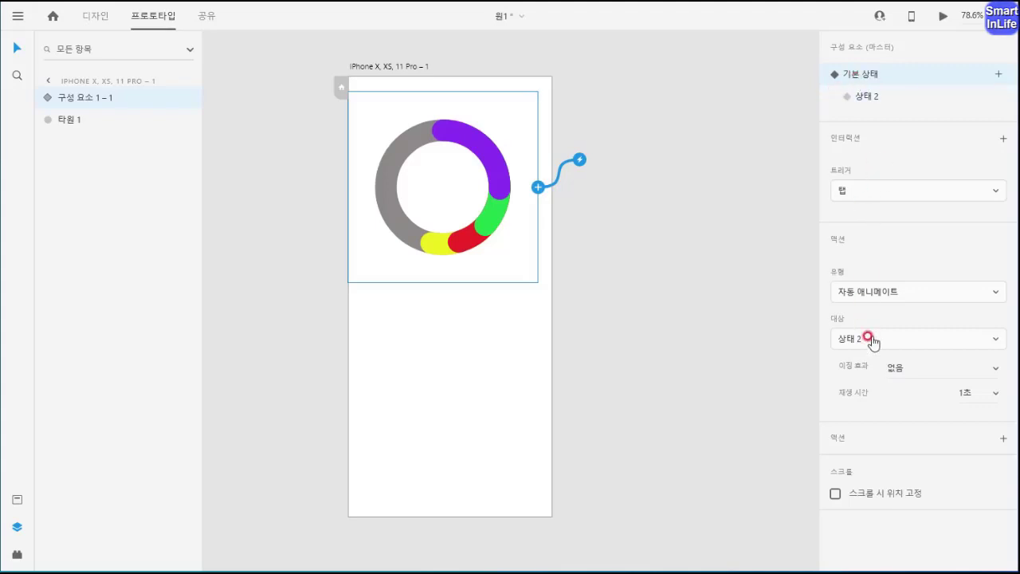
Step: Set the easing of the default state's interaction to 서서히 시작-끝내기 (ease in-out) and test it in the preview
left_click(989, 370)
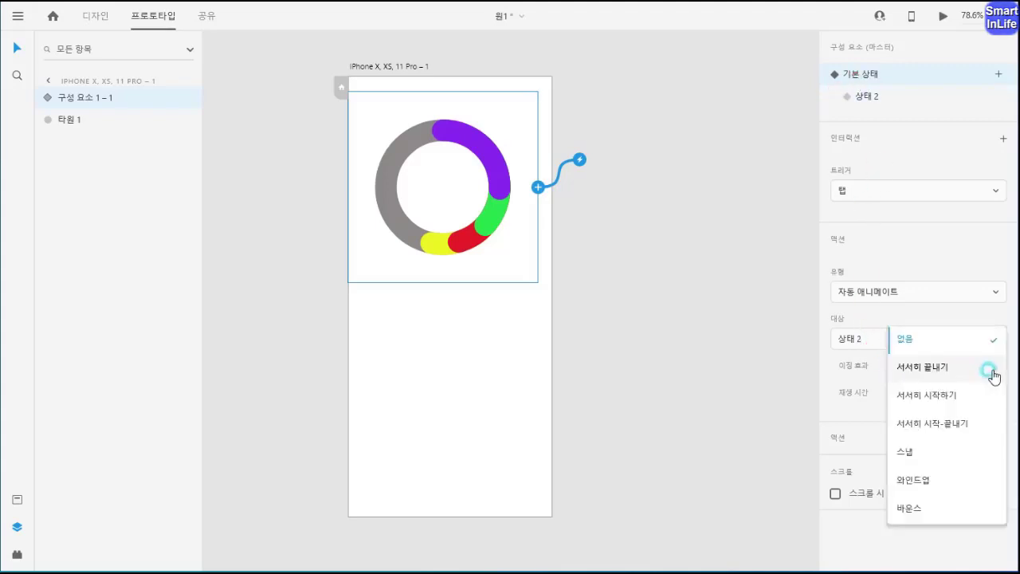
left_click(945, 423)
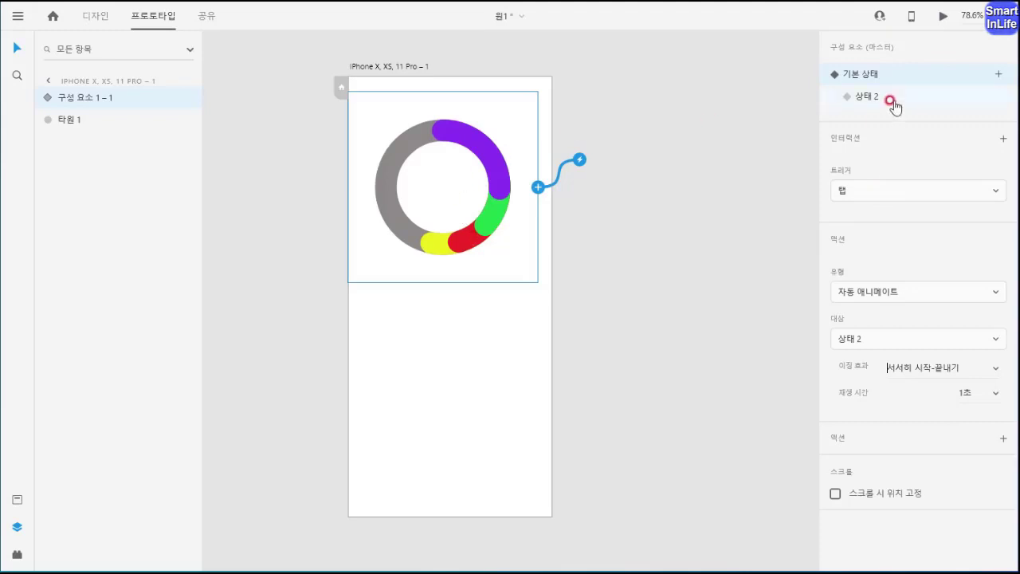
left_click(941, 16)
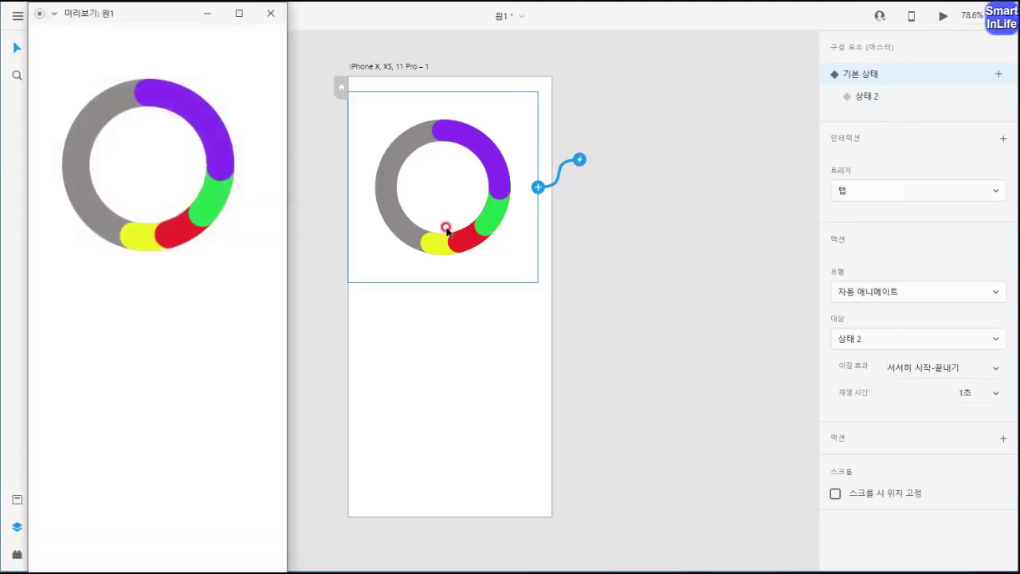
left_click(217, 134)
left_click(215, 130)
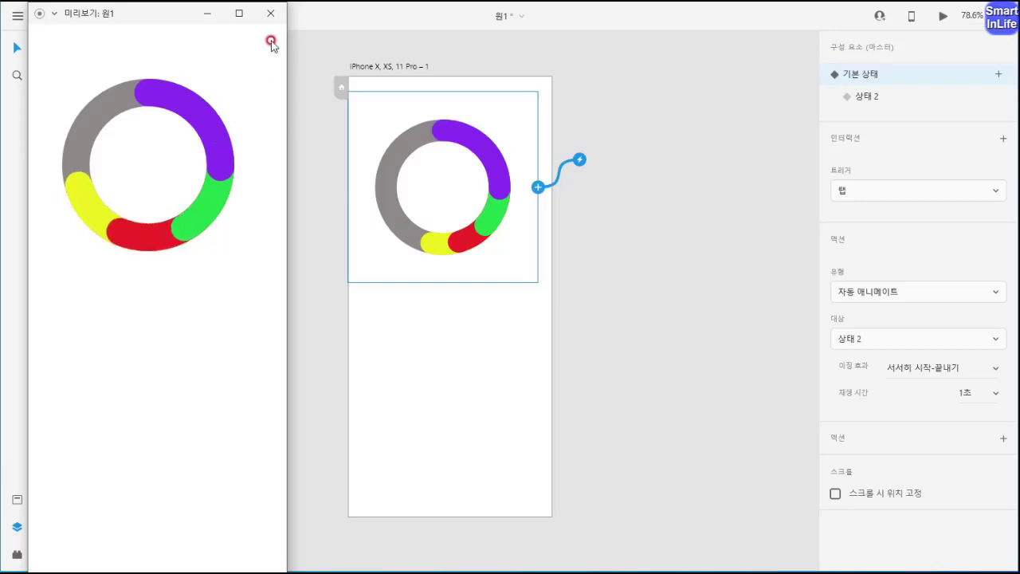
left_click(271, 13)
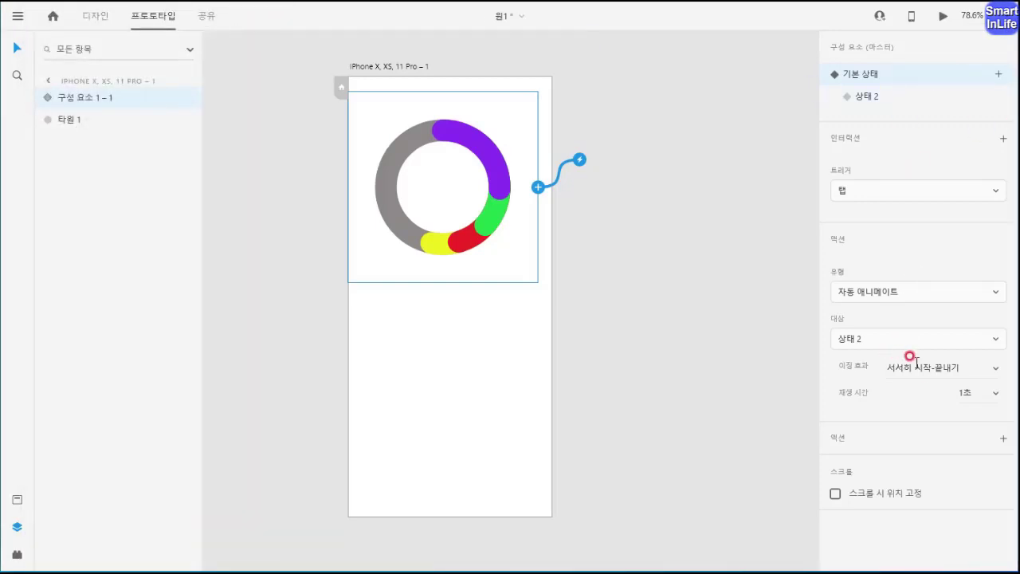
Step: Set the easing of the default state's tap interaction to 스냅 (snap) and play the donut animation in the preview
left_click(992, 370)
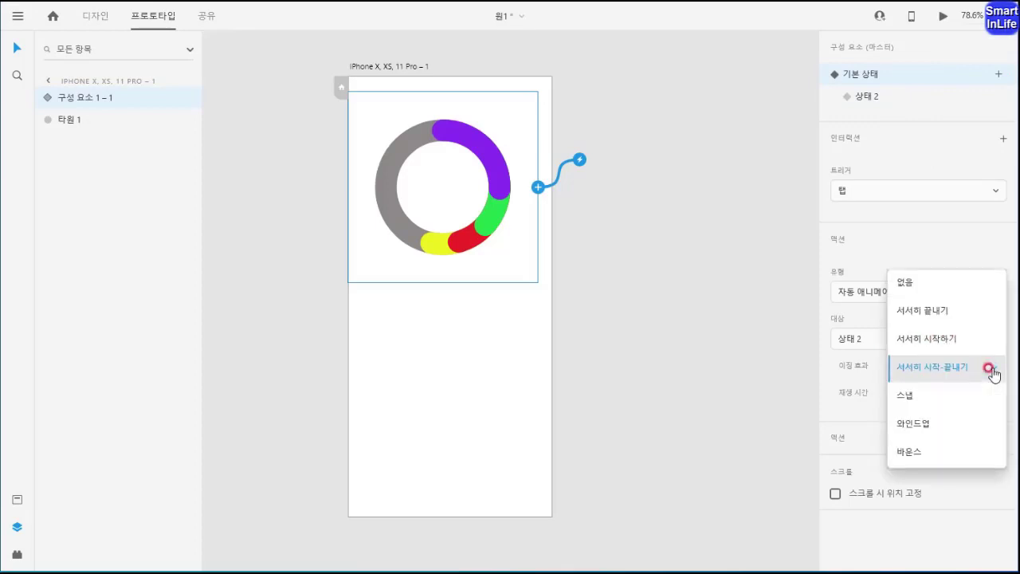
left_click(913, 407)
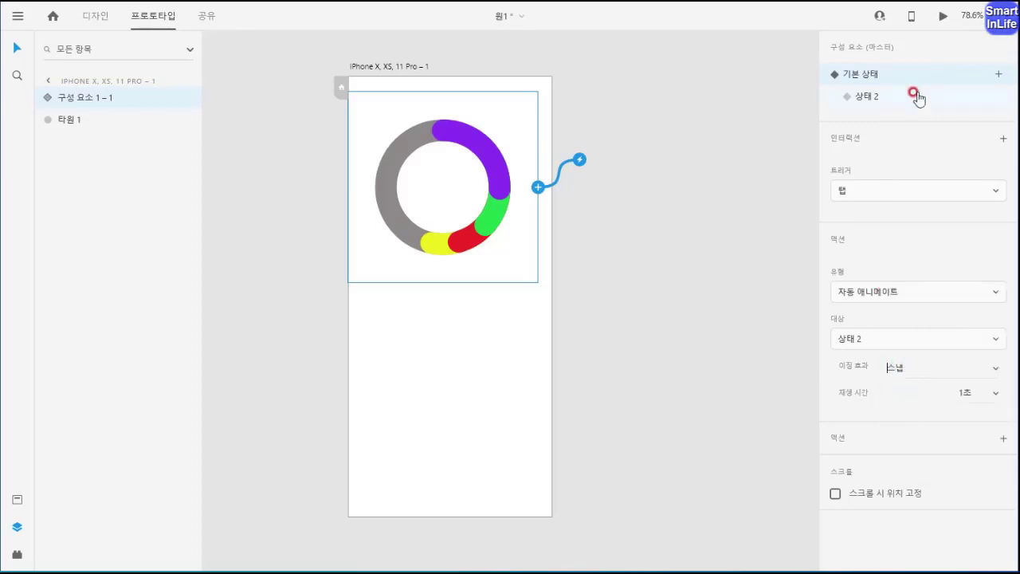
left_click(940, 18)
left_click(104, 187)
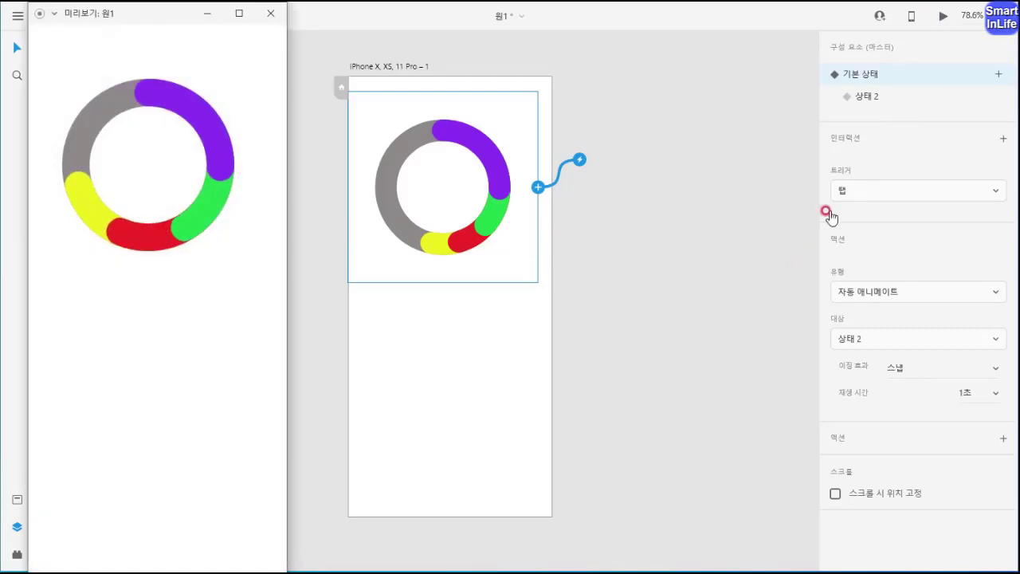
Step: Change the default state's easing to 와인드업 (wind up) and tap the donut in the preview to test it
left_click(941, 367)
left_click(995, 368)
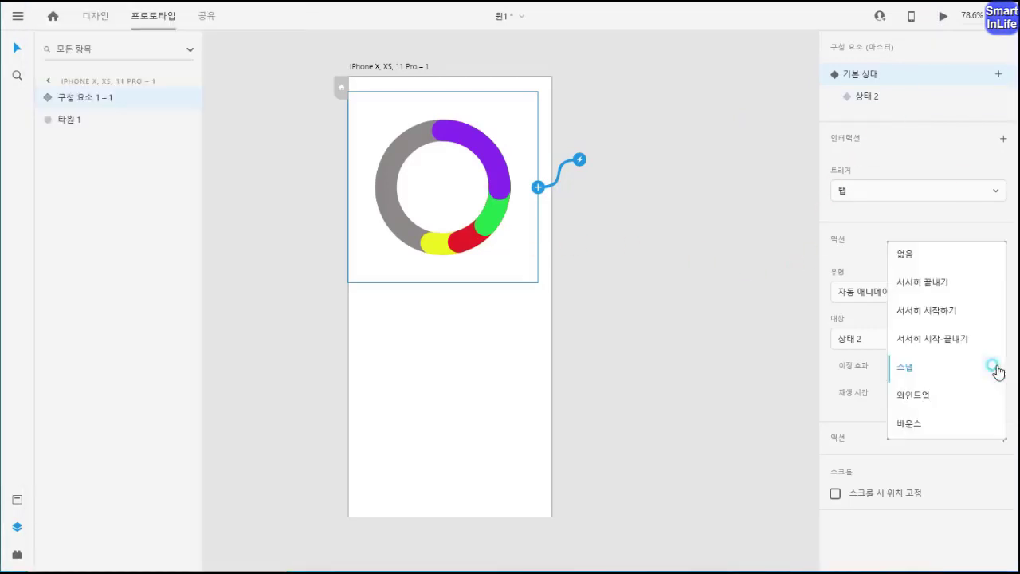
left_click(934, 400)
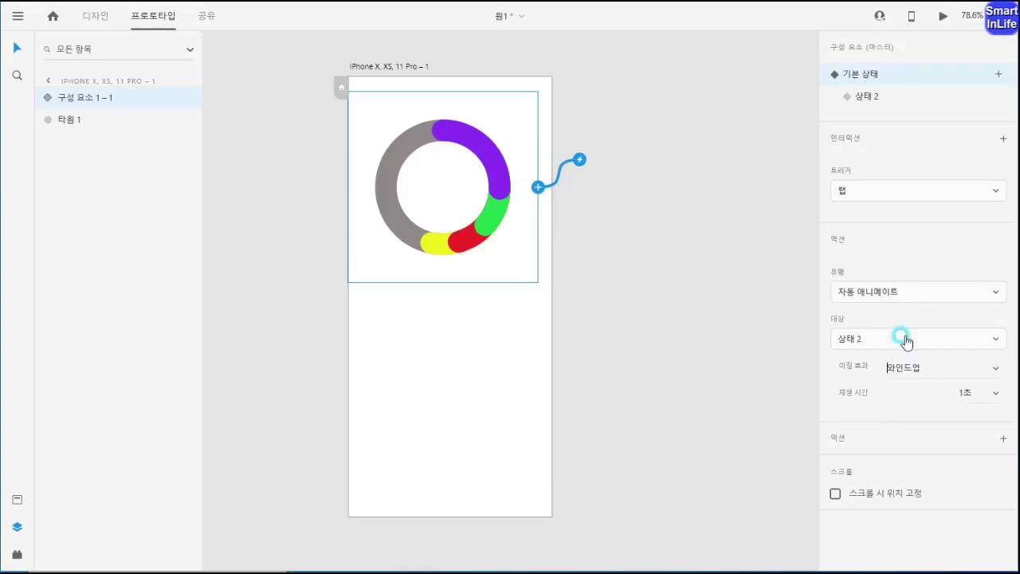
left_click(941, 17)
left_click(195, 225)
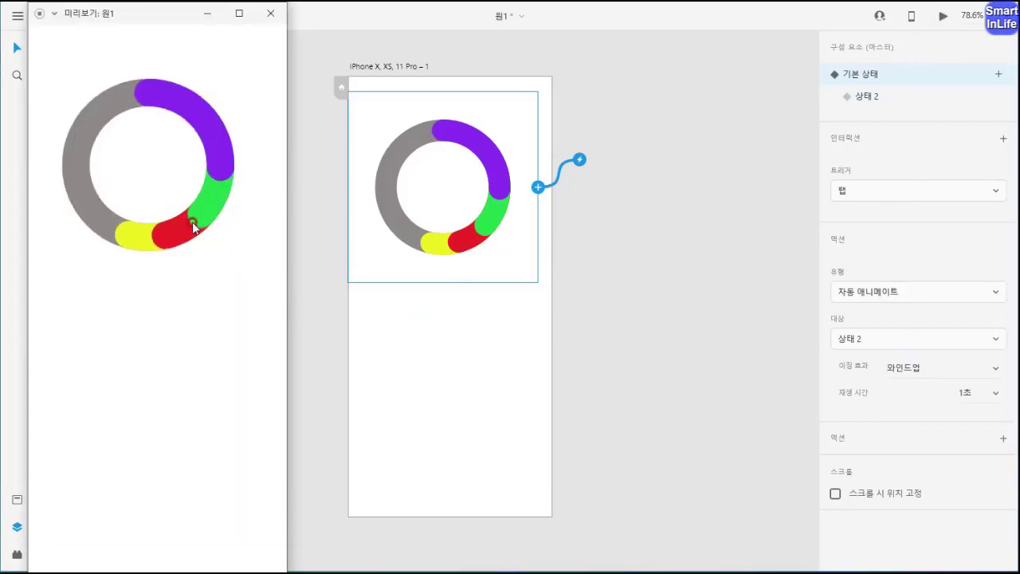
left_click(197, 237)
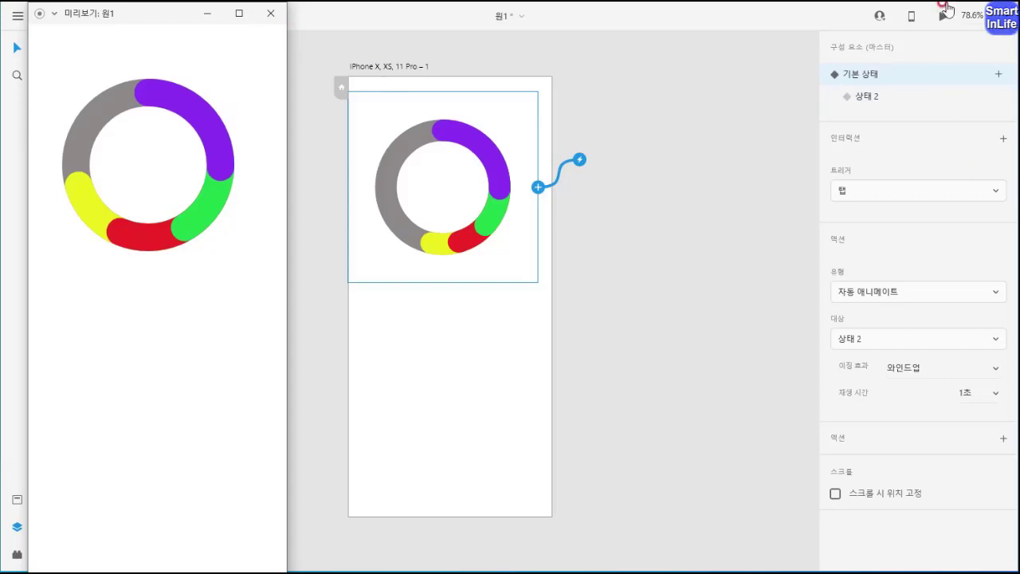
Step: Try the 바운스 (bounce) easing on the default state's interaction, checking it in the preview before closing the preview
left_click(939, 360)
left_click(967, 379)
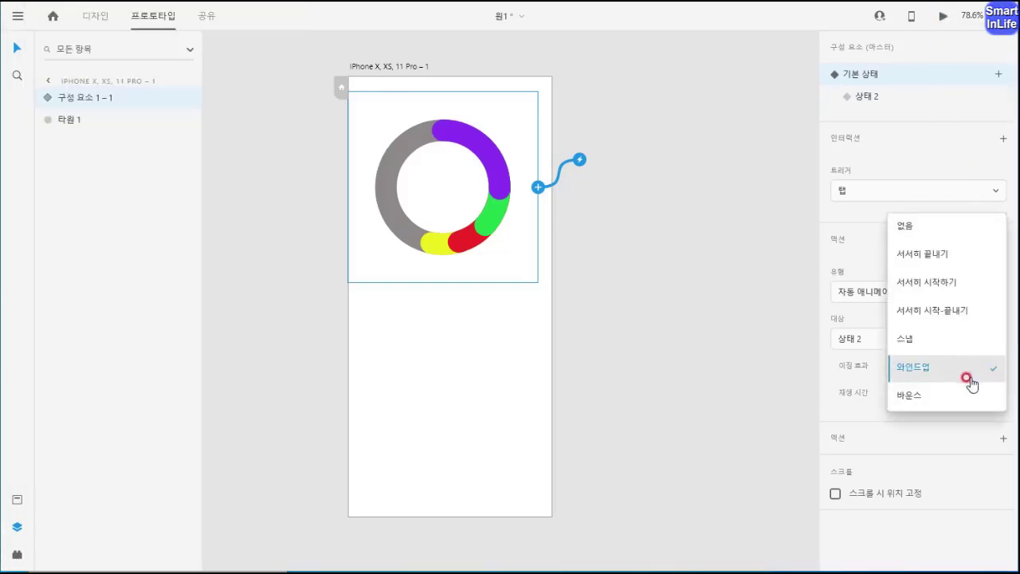
left_click(942, 396)
left_click(938, 18)
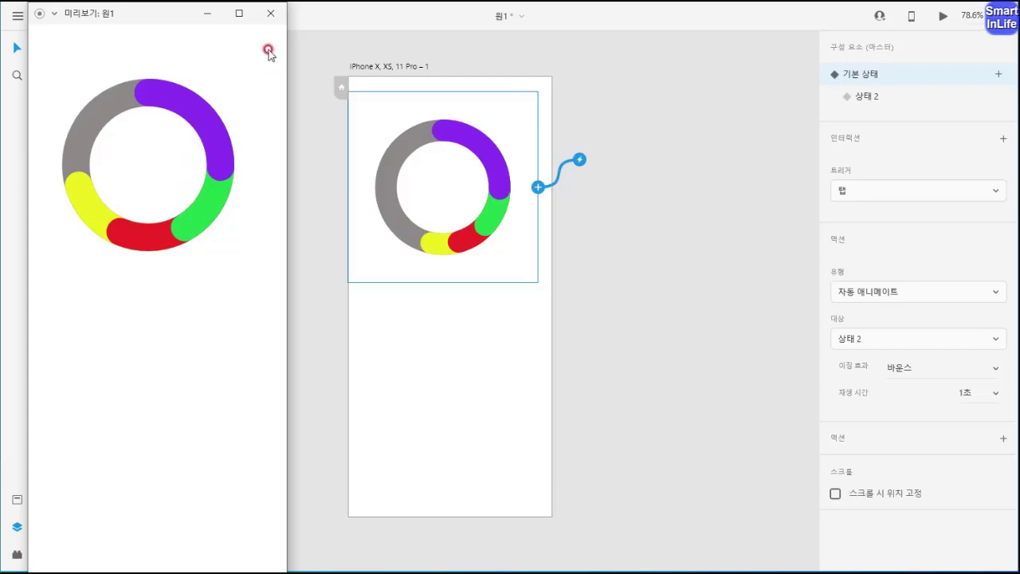
left_click(270, 17)
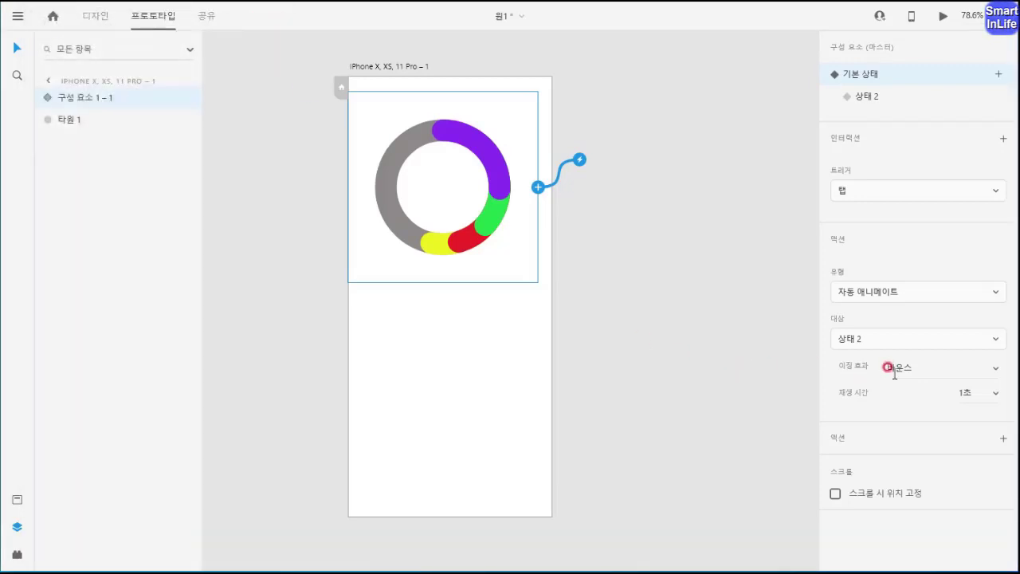
Step: Set the default state's interaction to 서서히 시작-끝내기 (ease in-out) easing with a duration of 0.6 seconds
left_click(994, 372)
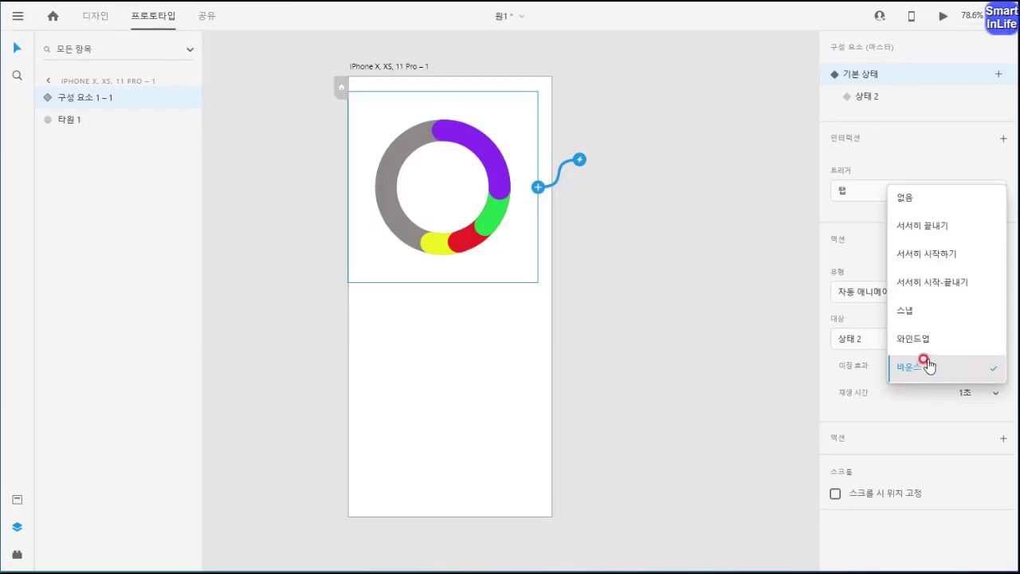
left_click(916, 283)
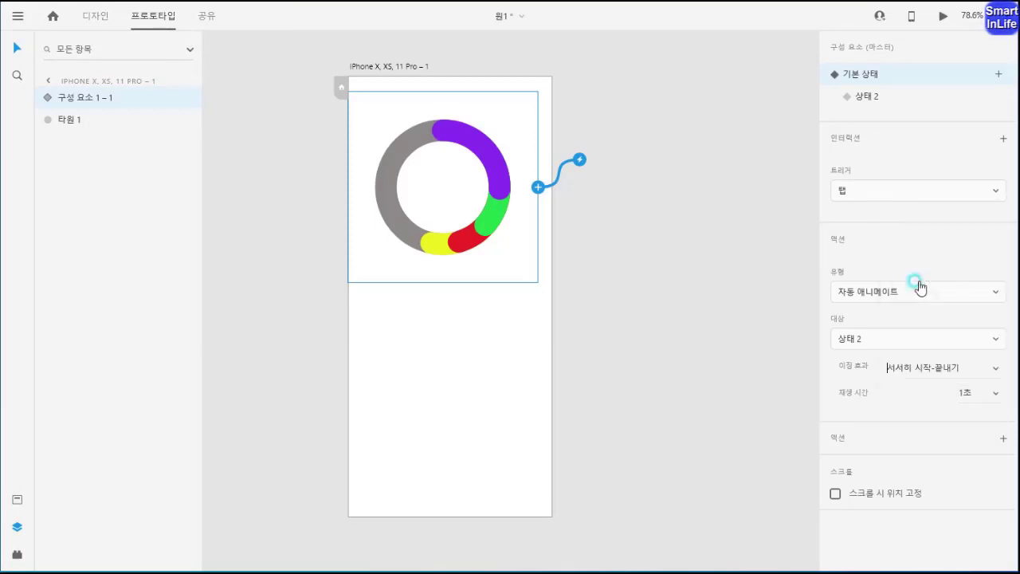
left_click(989, 394)
left_click(960, 335)
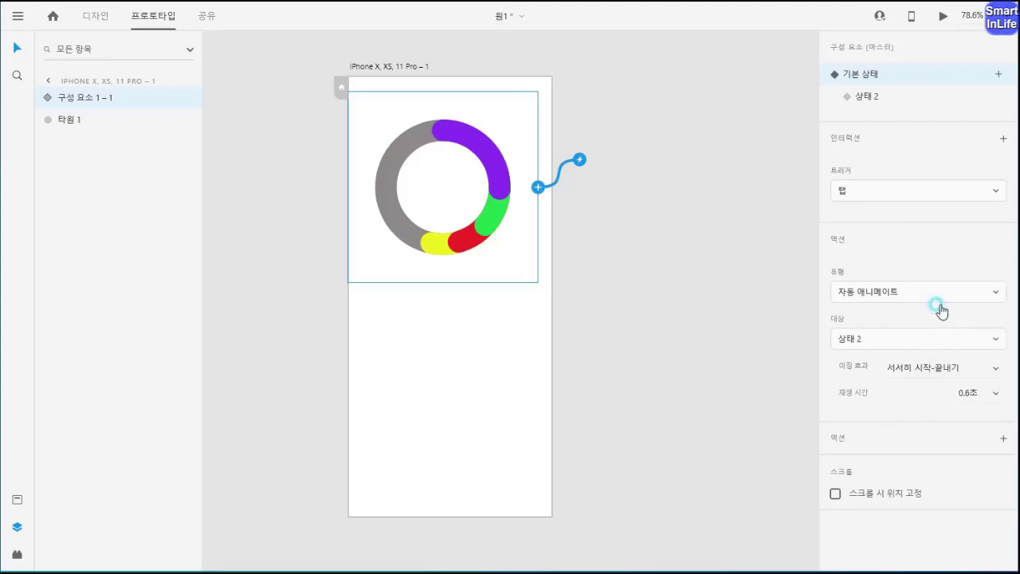
Step: Preview the prototype, tap the donut to play the 0.6-second animation, and close the preview
left_click(942, 17)
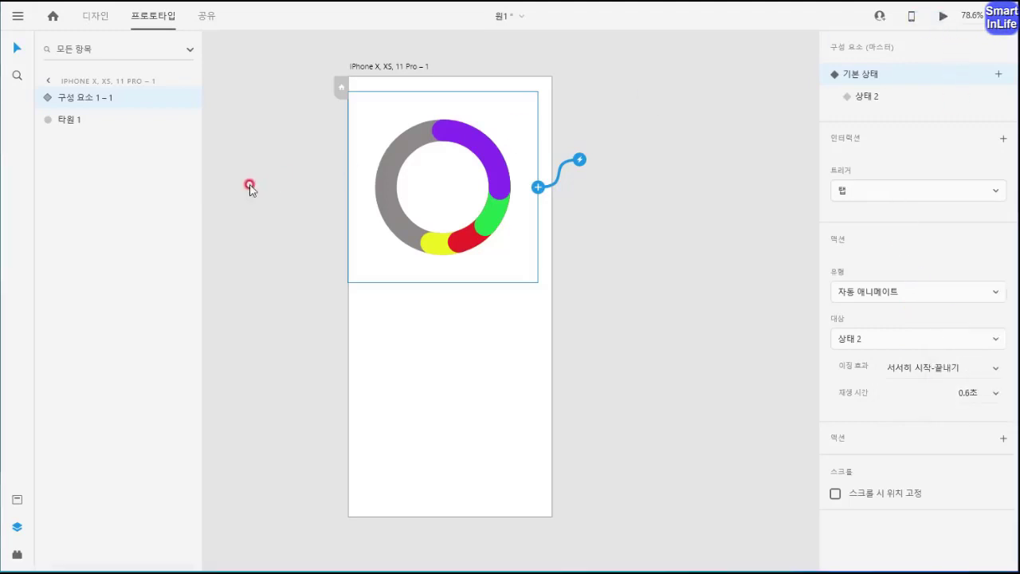
left_click(215, 185)
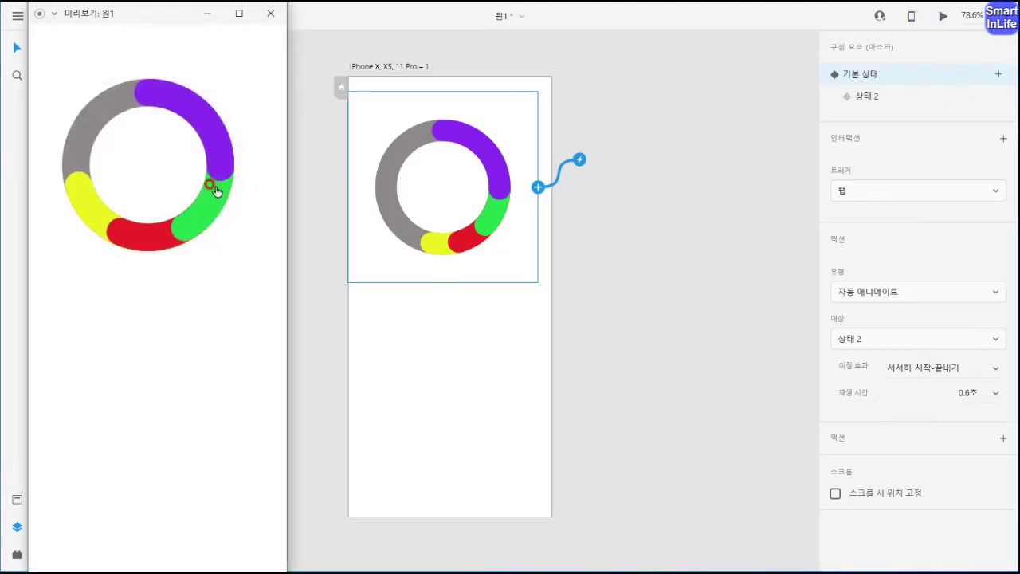
left_click(271, 13)
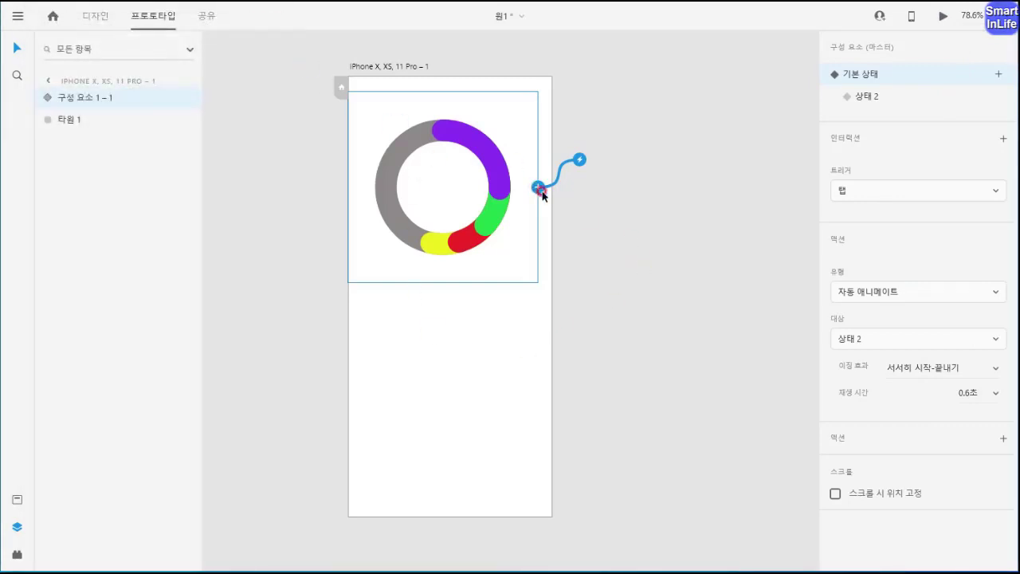